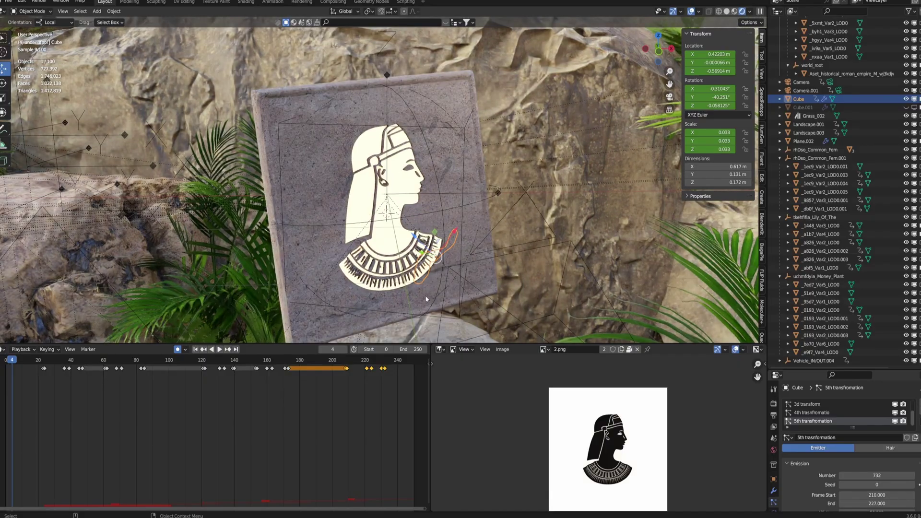
- Display 3.png and 1.png in the image editor to examine the black-and-white Egyptian drawings
{"action": "scroll", "coordinate": [641, 446], "scroll_direction": "down", "scroll_amount": 4}
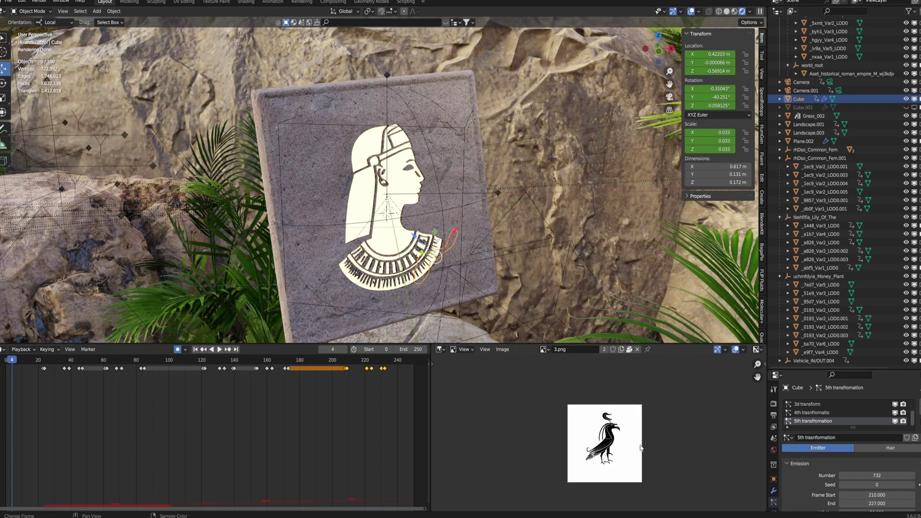
{"action": "middle_click_drag", "start_coordinate": [642, 447], "coordinate": [637, 425]}
{"action": "scroll", "coordinate": [609, 398], "scroll_direction": "up", "scroll_amount": 5}
{"action": "scroll", "coordinate": [636, 425], "scroll_direction": "down", "scroll_amount": 2}
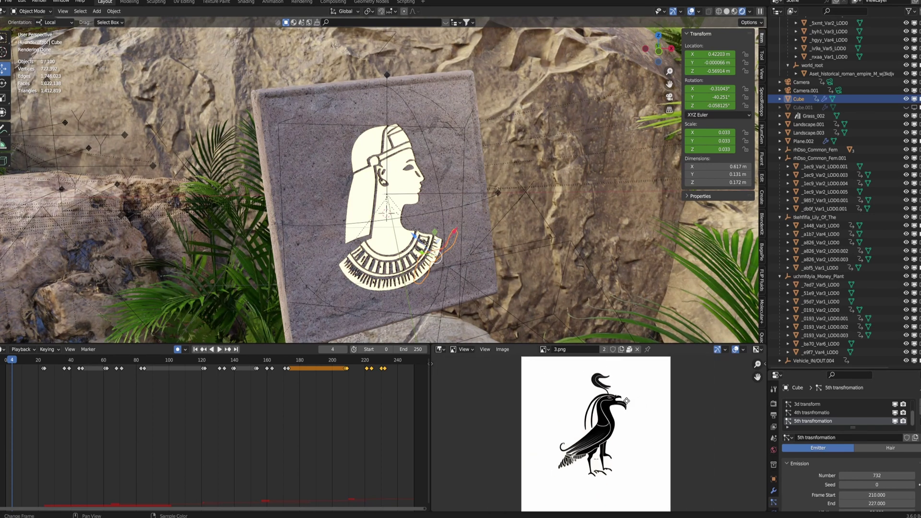
{"action": "left_click", "coordinate": [543, 349]}
{"action": "left_click", "coordinate": [570, 387]}
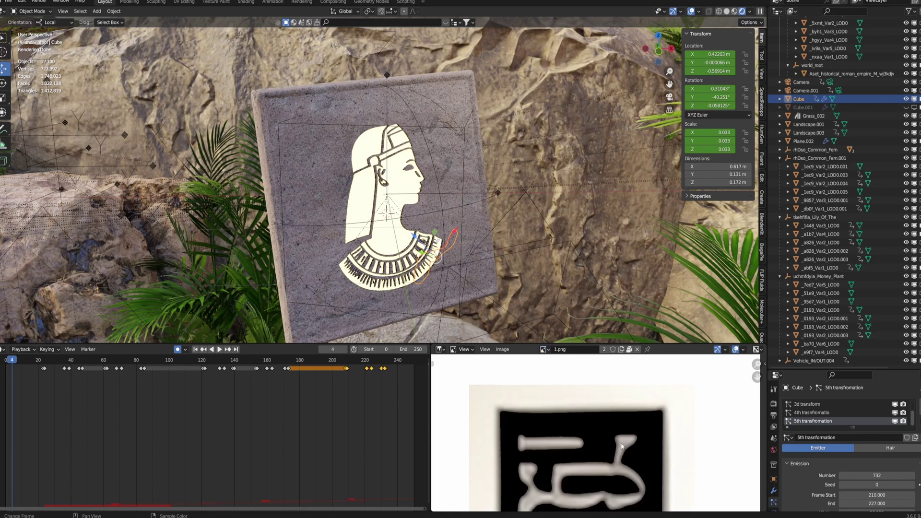
{"action": "scroll", "coordinate": [653, 398], "scroll_direction": "down", "scroll_amount": 3}
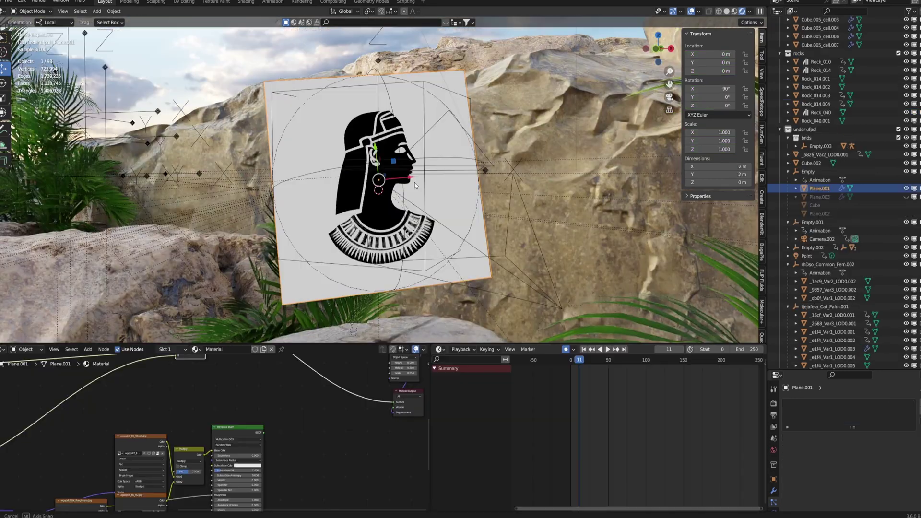
- Move the texture node cluster with the Principled BSDF well clear of Plane.001's other material nodes
{"action": "middle_click_drag", "start_coordinate": [422, 185], "coordinate": [426, 182]}
{"action": "scroll", "coordinate": [336, 379], "scroll_direction": "down", "scroll_amount": 4}
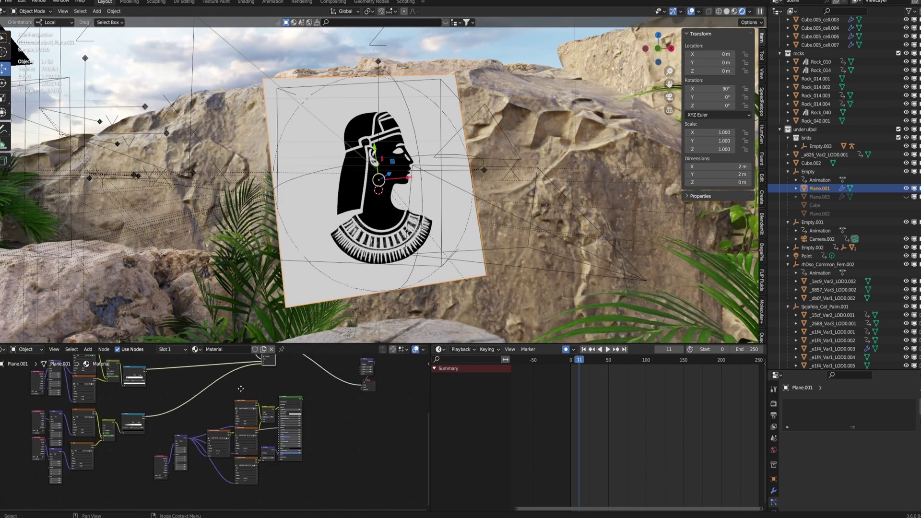
{"action": "left_click_drag", "start_coordinate": [325, 504], "coordinate": [168, 414]}
{"action": "key", "text": "g"}
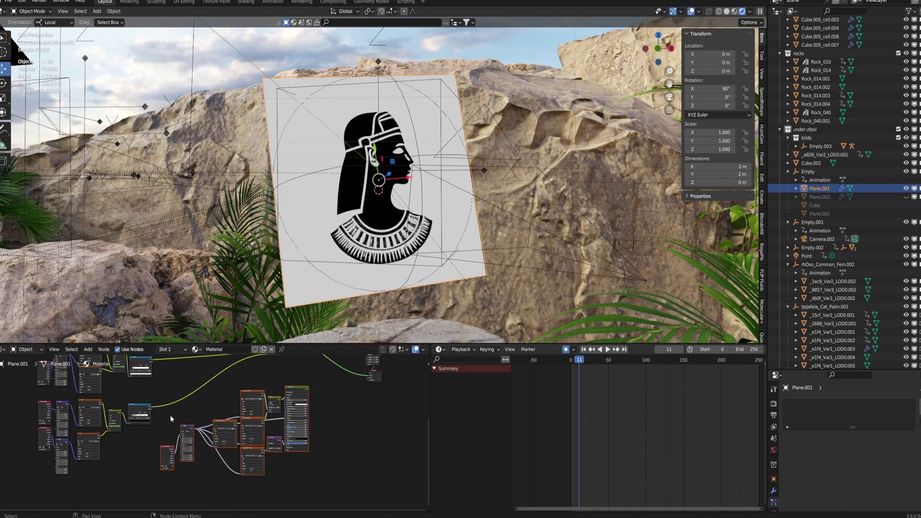
{"action": "left_click_drag", "start_coordinate": [327, 492], "coordinate": [170, 409]}
{"action": "key", "text": "g"}
{"action": "left_click", "coordinate": [350, 399]}
{"action": "middle_click_drag", "start_coordinate": [353, 401], "coordinate": [209, 381]}
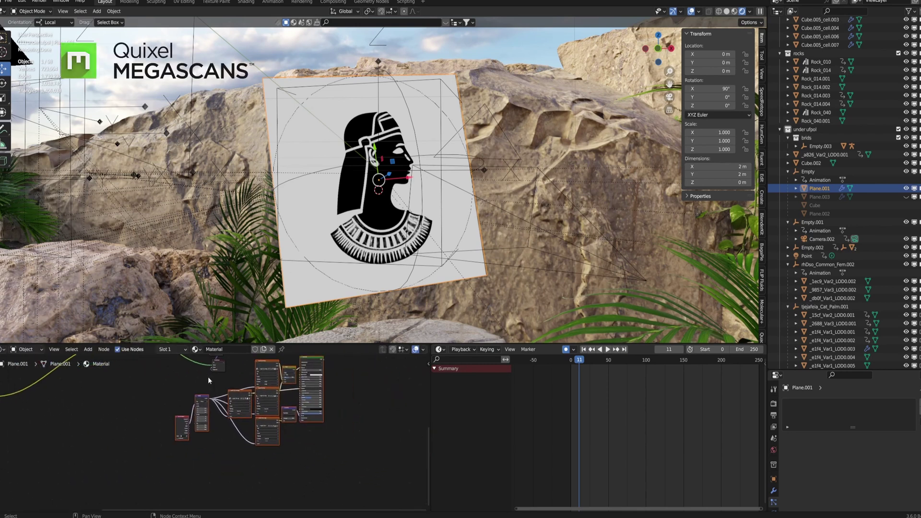
{"action": "left_click_drag", "start_coordinate": [357, 466], "coordinate": [177, 381]}
{"action": "key", "text": "g"}
{"action": "left_click", "coordinate": [228, 407]}
{"action": "middle_click_drag", "start_coordinate": [147, 374], "coordinate": [325, 424]}
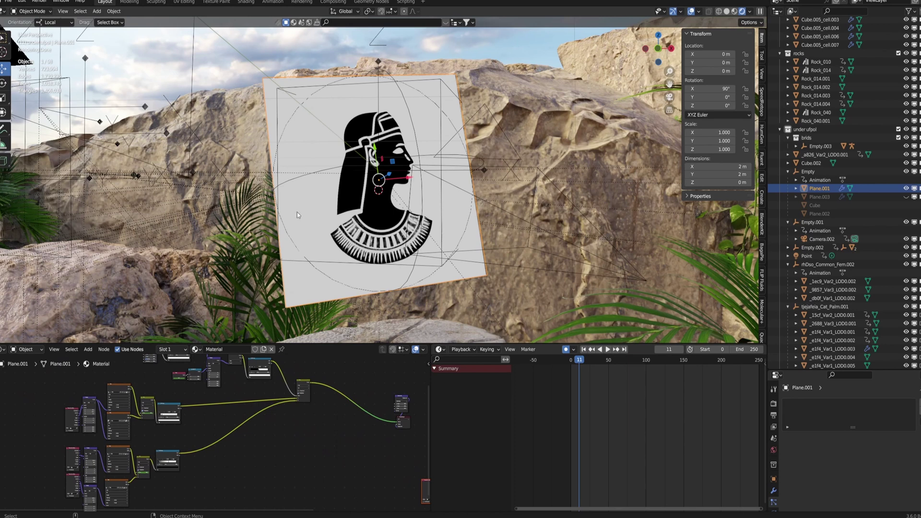
- Examine the 2.png image texture node and the Egyptian head drawing shown on the plane
{"action": "middle_click_drag", "start_coordinate": [372, 174], "coordinate": [342, 179]}
{"action": "middle_click_drag", "start_coordinate": [153, 434], "coordinate": [237, 442]}
{"action": "scroll", "coordinate": [223, 438], "scroll_direction": "up", "scroll_amount": 4}
{"action": "middle_click_drag", "start_coordinate": [235, 403], "coordinate": [209, 436]}
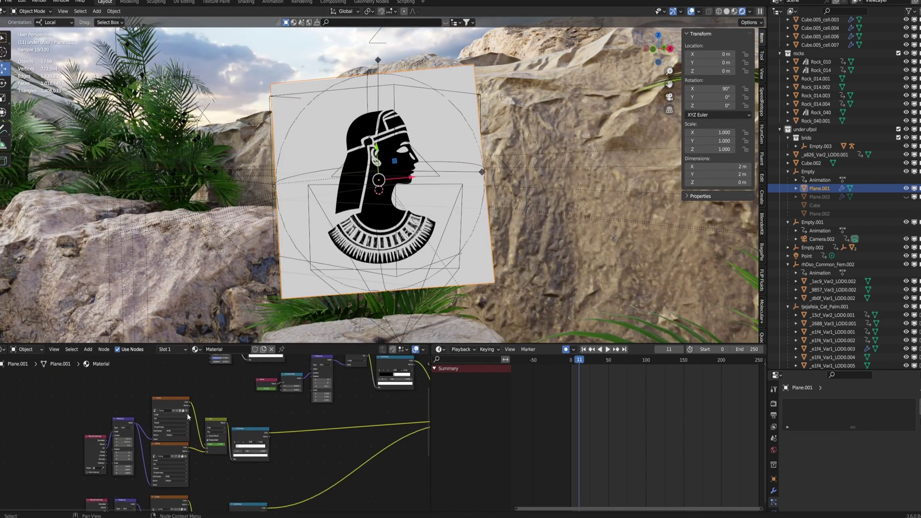
{"action": "scroll", "coordinate": [208, 436], "scroll_direction": "up", "scroll_amount": 5}
{"action": "left_click_drag", "start_coordinate": [124, 368], "coordinate": [124, 360]}
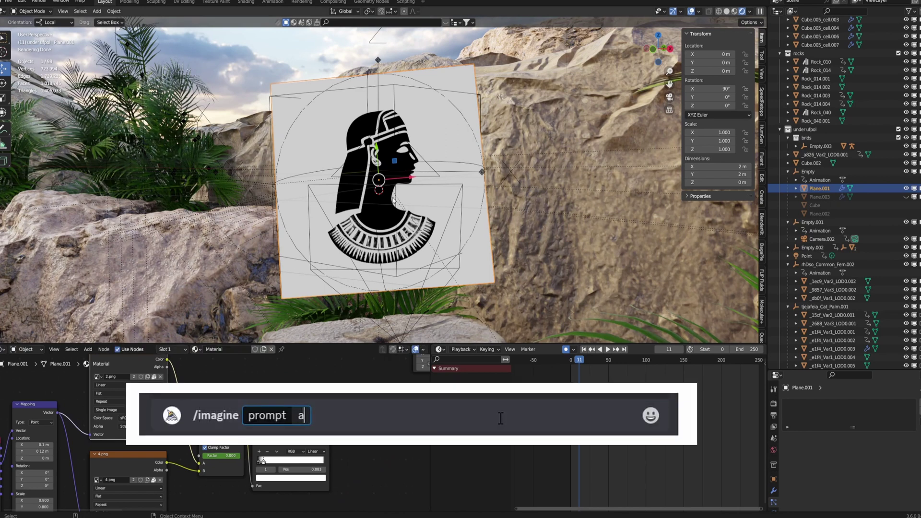
{"action": "middle_click_drag", "start_coordinate": [400, 227], "coordinate": [430, 239]}
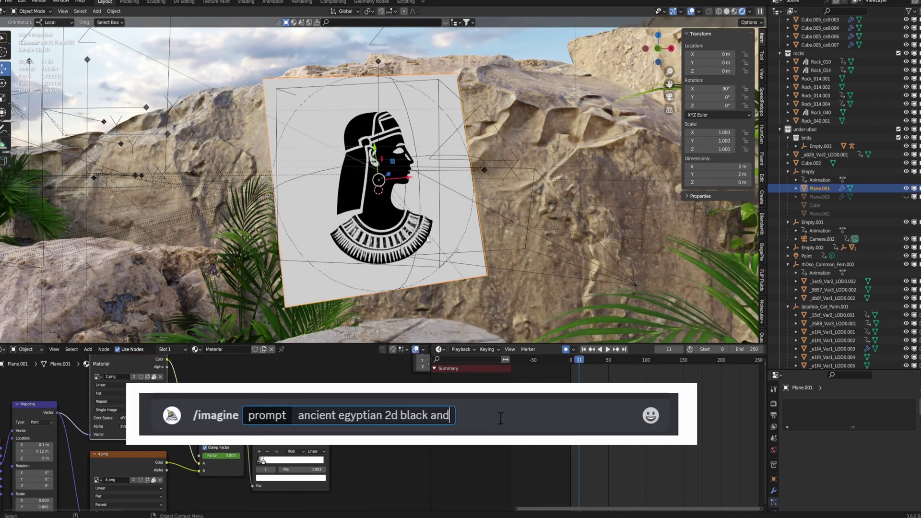
{"action": "middle_click_drag", "start_coordinate": [498, 108], "coordinate": [430, 194]}
{"action": "scroll", "coordinate": [482, 99], "scroll_direction": "up", "scroll_amount": 7}
{"action": "scroll", "coordinate": [338, 427], "scroll_direction": "down", "scroll_amount": 3}
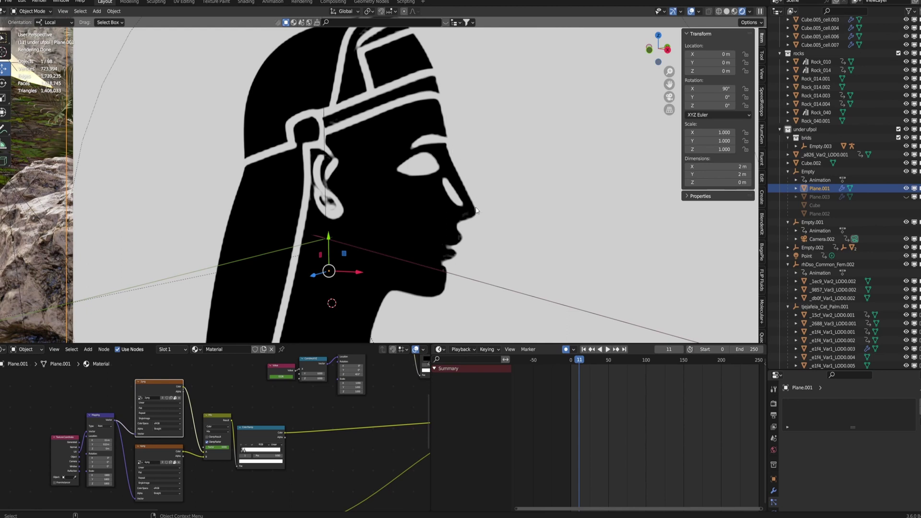
- Move the Mix and Color Ramp nodes closer to the 2.png and 4.png image textures
{"action": "scroll", "coordinate": [302, 397], "scroll_direction": "down", "scroll_amount": 2}
{"action": "middle_click_drag", "start_coordinate": [302, 397], "coordinate": [337, 396]}
{"action": "left_click_drag", "start_coordinate": [146, 383], "coordinate": [242, 470]}
{"action": "key", "text": "g"}
{"action": "left_click", "coordinate": [272, 439]}
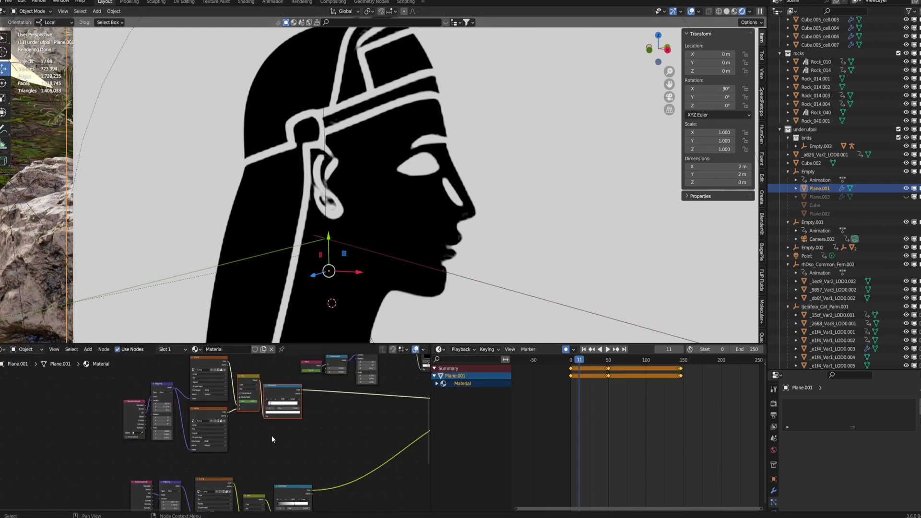
- Shift the lower image-mixing node cluster slightly down and reposition the upper cluster's Mix node
{"action": "middle_click_drag", "start_coordinate": [273, 437], "coordinate": [290, 376]}
{"action": "scroll", "coordinate": [298, 382], "scroll_direction": "down", "scroll_amount": 4}
{"action": "left_click_drag", "start_coordinate": [335, 491], "coordinate": [171, 422]}
{"action": "left_click_drag", "start_coordinate": [172, 423], "coordinate": [168, 436]}
{"action": "middle_click_drag", "start_coordinate": [258, 394], "coordinate": [267, 445]}
{"action": "scroll", "coordinate": [267, 432], "scroll_direction": "up", "scroll_amount": 4}
{"action": "left_click_drag", "start_coordinate": [295, 387], "coordinate": [289, 394]}
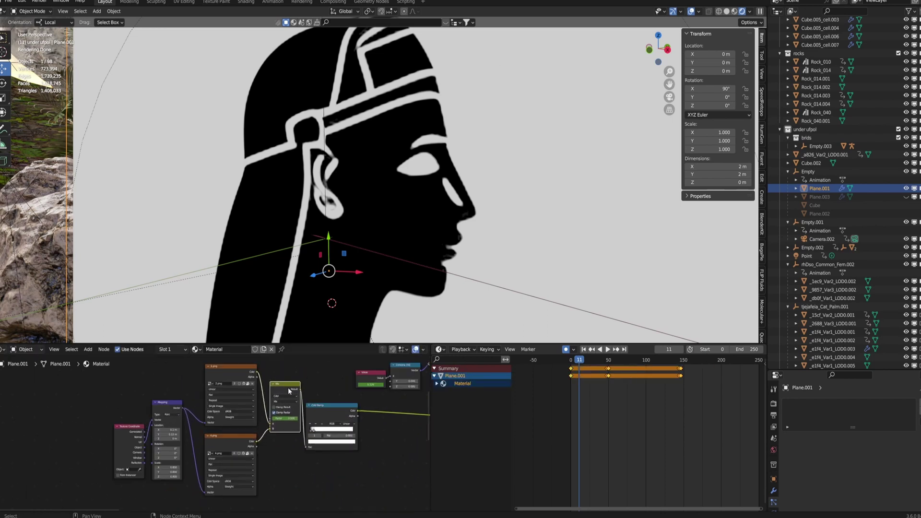
- Preview the upper cluster's image textures directly on the plane through the Material Output
{"action": "scroll", "coordinate": [278, 409], "scroll_direction": "down", "scroll_amount": 2}
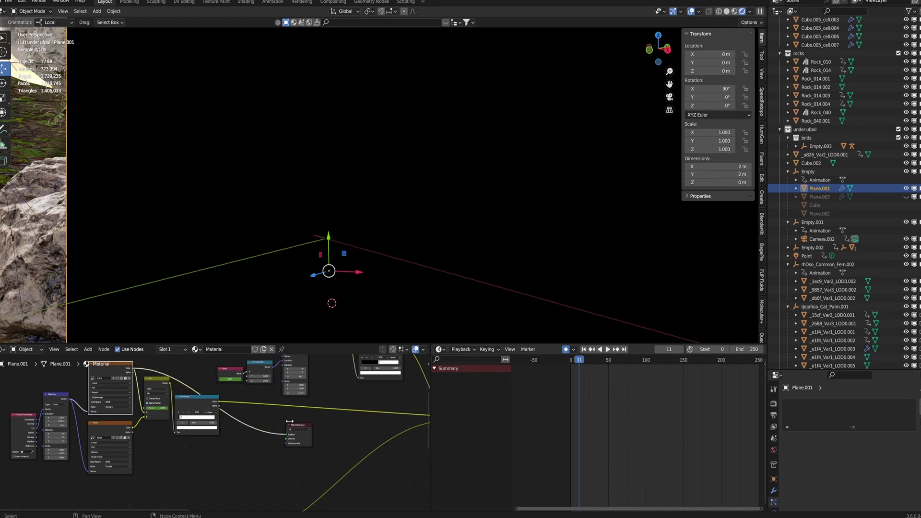
{"action": "scroll", "coordinate": [369, 166], "scroll_direction": "down", "scroll_amount": 5}
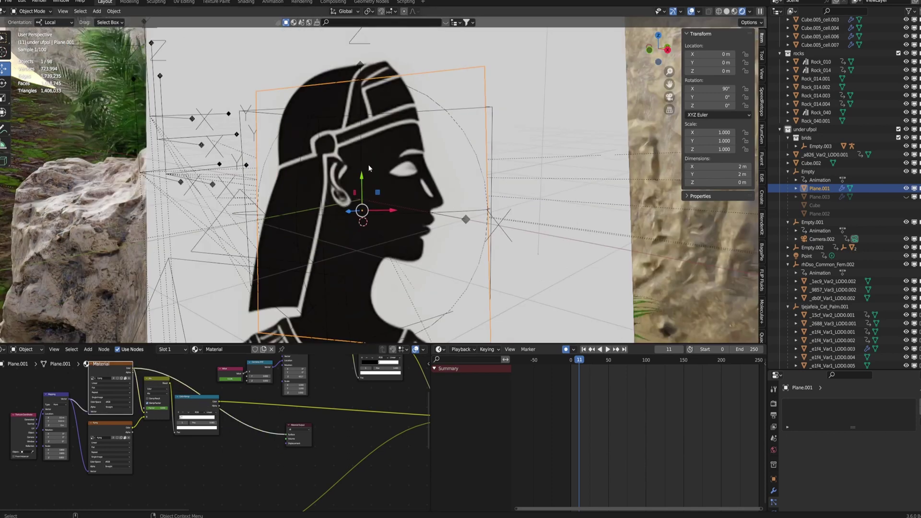
{"action": "scroll", "coordinate": [188, 395], "scroll_direction": "up", "scroll_amount": 2}
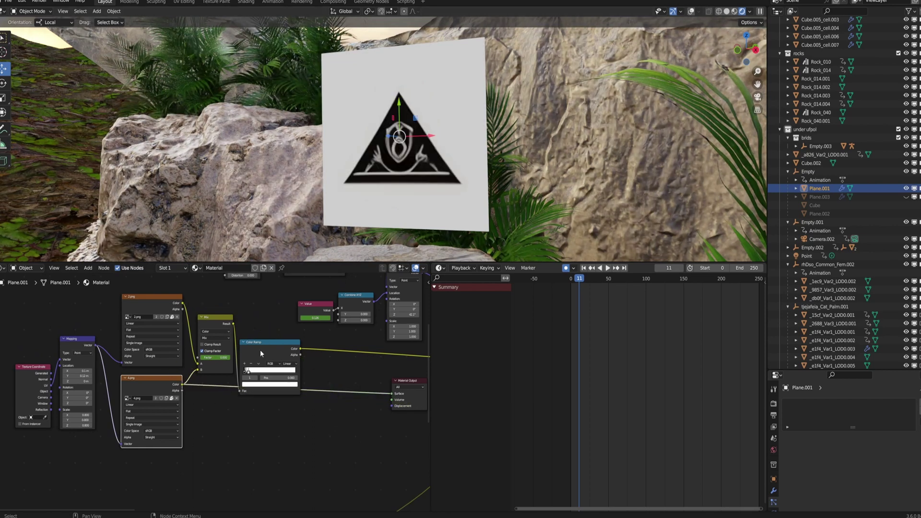
- Enclose the upper image-mixing node cluster in one frame and the lower cluster in another
{"action": "scroll", "coordinate": [187, 404], "scroll_direction": "down", "scroll_amount": 3}
{"action": "left_click_drag", "start_coordinate": [70, 326], "coordinate": [199, 423]}
{"action": "key", "text": "ctrl+j"}
{"action": "middle_click_drag", "start_coordinate": [269, 424], "coordinate": [283, 369]}
{"action": "scroll", "coordinate": [228, 395], "scroll_direction": "up", "scroll_amount": 4}
{"action": "scroll", "coordinate": [225, 396], "scroll_direction": "down", "scroll_amount": 2}
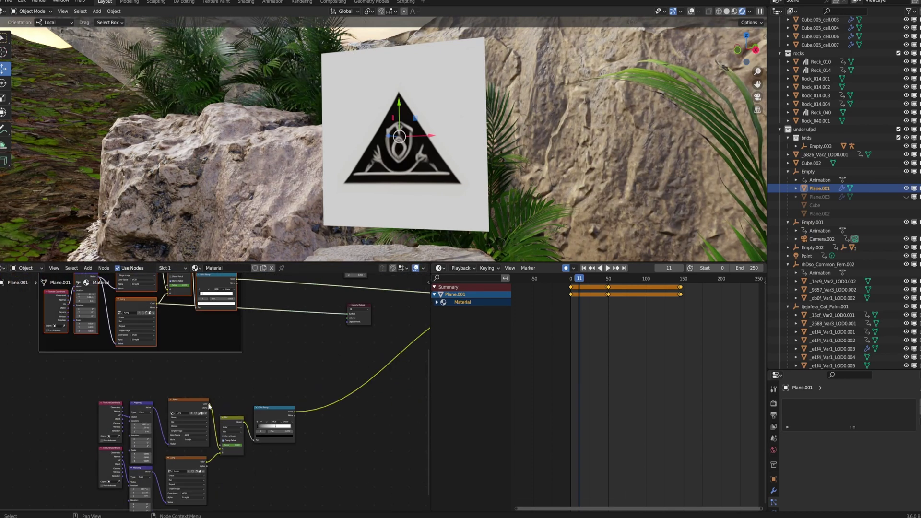
{"action": "left_click_drag", "start_coordinate": [273, 487], "coordinate": [80, 391]}
{"action": "key", "text": "ctrl+j"}
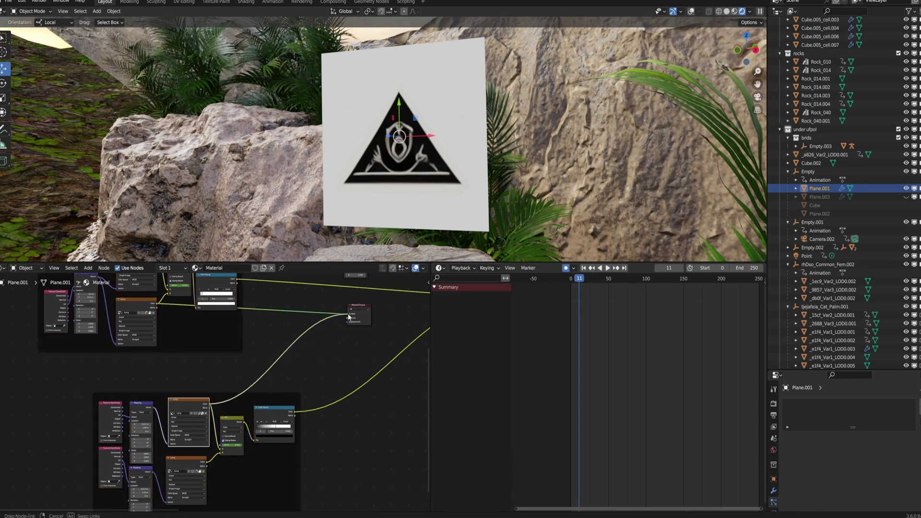
- Preview each of the lower frame's two image textures on the plane by linking them to the Material Output's Surface
{"action": "left_click_drag", "start_coordinate": [348, 317], "coordinate": [348, 317]}
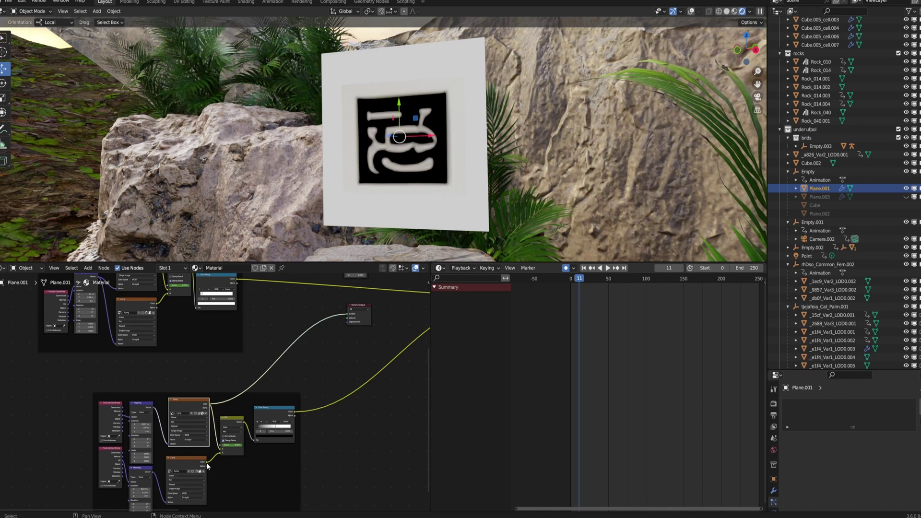
{"action": "left_click_drag", "start_coordinate": [347, 313], "coordinate": [347, 313]}
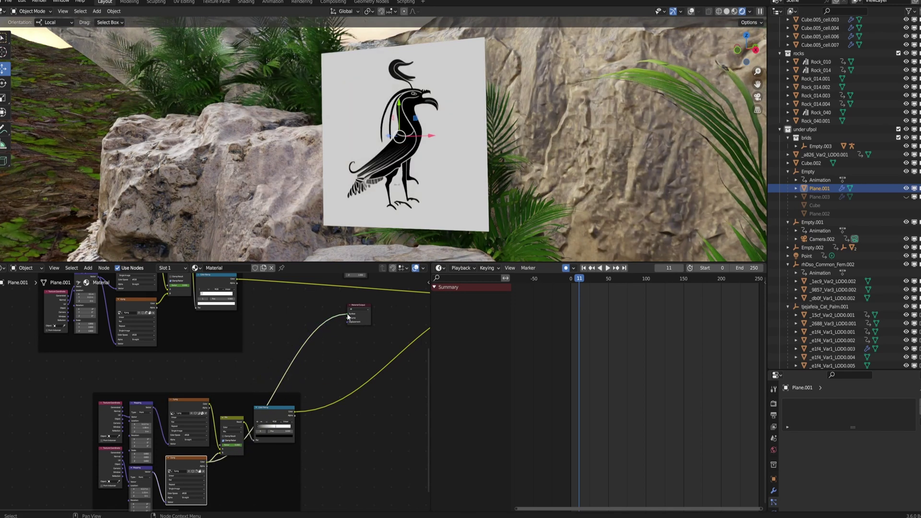
{"action": "scroll", "coordinate": [379, 365], "scroll_direction": "down", "scroll_amount": 6}
{"action": "middle_click_drag", "start_coordinate": [372, 361], "coordinate": [297, 387]}
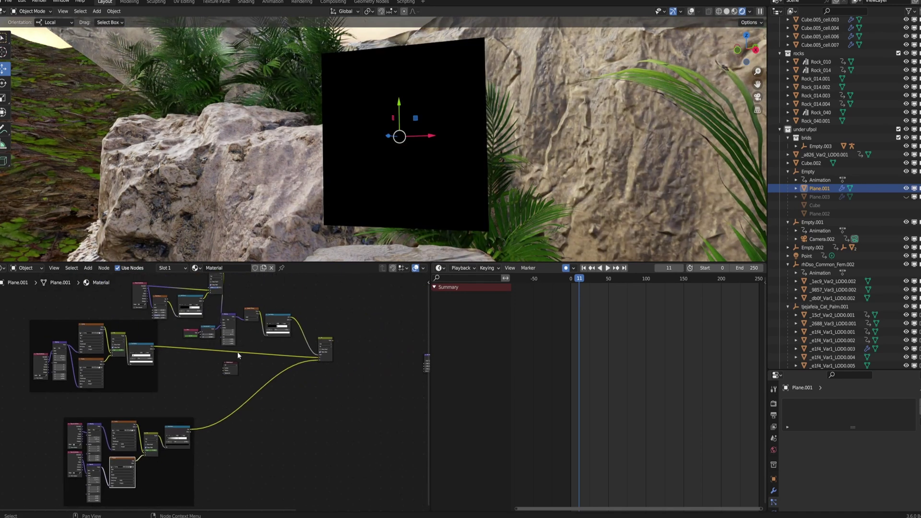
- Move the Material Output node away from the framed clusters toward the final Mix node
{"action": "scroll", "coordinate": [239, 359], "scroll_direction": "up", "scroll_amount": 7}
{"action": "left_click_drag", "start_coordinate": [251, 354], "coordinate": [508, 388]}
{"action": "scroll", "coordinate": [261, 386], "scroll_direction": "down", "scroll_amount": 6}
{"action": "middle_click_drag", "start_coordinate": [187, 386], "coordinate": [382, 409]}
{"action": "scroll", "coordinate": [321, 456], "scroll_direction": "up", "scroll_amount": 7}
{"action": "scroll", "coordinate": [288, 458], "scroll_direction": "up", "scroll_amount": 1}
{"action": "scroll", "coordinate": [240, 408], "scroll_direction": "down", "scroll_amount": 6}
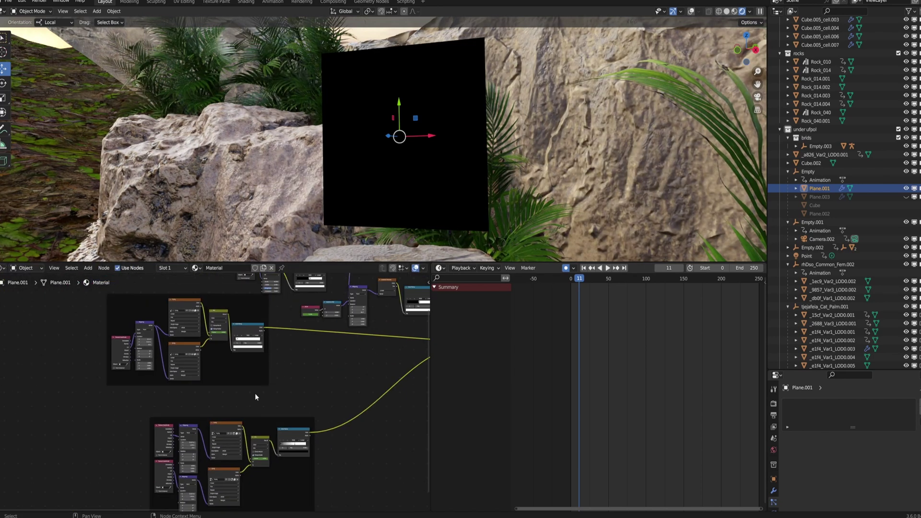
- Examine the Mix and Color Ramp nodes in both frames and how they feed the final Mix node
{"action": "middle_click_drag", "start_coordinate": [322, 381], "coordinate": [225, 494]}
{"action": "scroll", "coordinate": [218, 422], "scroll_direction": "up", "scroll_amount": 8}
{"action": "middle_click_drag", "start_coordinate": [287, 379], "coordinate": [190, 381]}
{"action": "scroll", "coordinate": [214, 384], "scroll_direction": "up", "scroll_amount": 2}
{"action": "left_click_drag", "start_coordinate": [281, 359], "coordinate": [278, 352]}
{"action": "scroll", "coordinate": [220, 374], "scroll_direction": "down", "scroll_amount": 4}
{"action": "middle_click_drag", "start_coordinate": [196, 373], "coordinate": [351, 403]}
{"action": "scroll", "coordinate": [207, 391], "scroll_direction": "up", "scroll_amount": 6}
{"action": "left_click_drag", "start_coordinate": [134, 349], "coordinate": [171, 349]}
{"action": "left_click_drag", "start_coordinate": [287, 356], "coordinate": [289, 354]}
{"action": "scroll", "coordinate": [277, 363], "scroll_direction": "down", "scroll_amount": 6}
{"action": "middle_click_drag", "start_coordinate": [384, 413], "coordinate": [243, 387]}
{"action": "scroll", "coordinate": [310, 390], "scroll_direction": "down", "scroll_amount": 6}
{"action": "scroll", "coordinate": [240, 394], "scroll_direction": "up", "scroll_amount": 7}
{"action": "scroll", "coordinate": [227, 357], "scroll_direction": "down", "scroll_amount": 2}
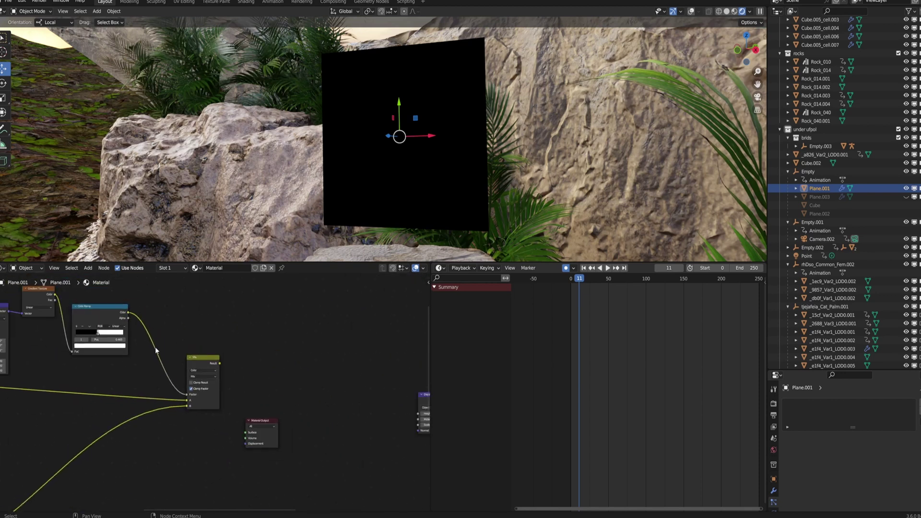
- Link the gradient mask's Color Ramp to the Material Output's Surface and go to frame 34
{"action": "left_click_drag", "start_coordinate": [246, 436], "coordinate": [246, 436]}
{"action": "middle_click_drag", "start_coordinate": [106, 344], "coordinate": [331, 402]}
{"action": "mouse_move", "coordinate": [591, 281]}
{"action": "left_mouse_down"}
{"action": "mouse_move", "coordinate": [609, 280]}
{"action": "mouse_move", "coordinate": [597, 283]}
{"action": "left_mouse_up"}
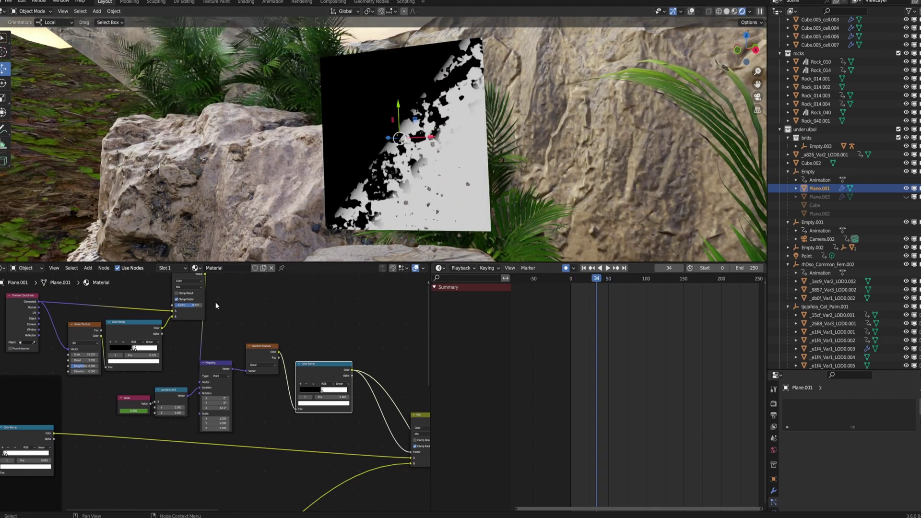
- Show the keyframes of the Value node that drives the gradient mask and play back the transition
{"action": "middle_click_drag", "start_coordinate": [215, 306], "coordinate": [309, 332]}
{"action": "scroll", "coordinate": [312, 371], "scroll_direction": "up", "scroll_amount": 3}
{"action": "middle_click_drag", "start_coordinate": [309, 371], "coordinate": [247, 372]}
{"action": "middle_click_drag", "start_coordinate": [247, 373], "coordinate": [206, 442]}
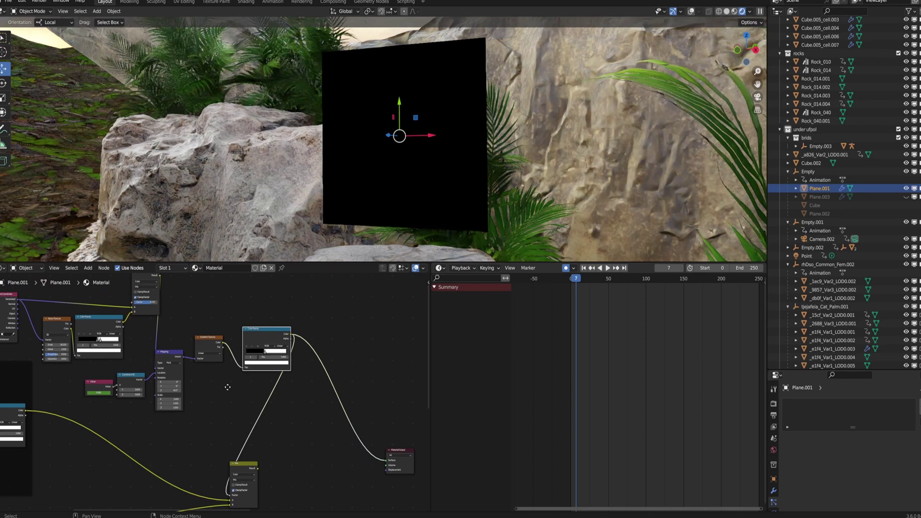
{"action": "scroll", "coordinate": [100, 440], "scroll_direction": "up", "scroll_amount": 4}
{"action": "scroll", "coordinate": [101, 440], "scroll_direction": "up", "scroll_amount": 5}
{"action": "middle_click_drag", "start_coordinate": [100, 440], "coordinate": [177, 406]}
{"action": "left_click_drag", "start_coordinate": [120, 403], "coordinate": [78, 374]}
{"action": "scroll", "coordinate": [78, 374], "scroll_direction": "down", "scroll_amount": 5}
{"action": "middle_click_drag", "start_coordinate": [340, 348], "coordinate": [185, 379]}
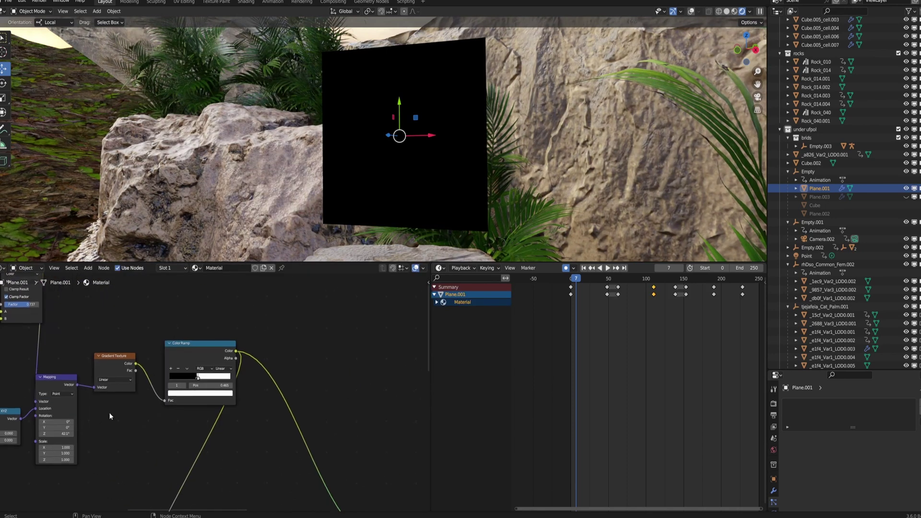
{"action": "key", "text": "space"}
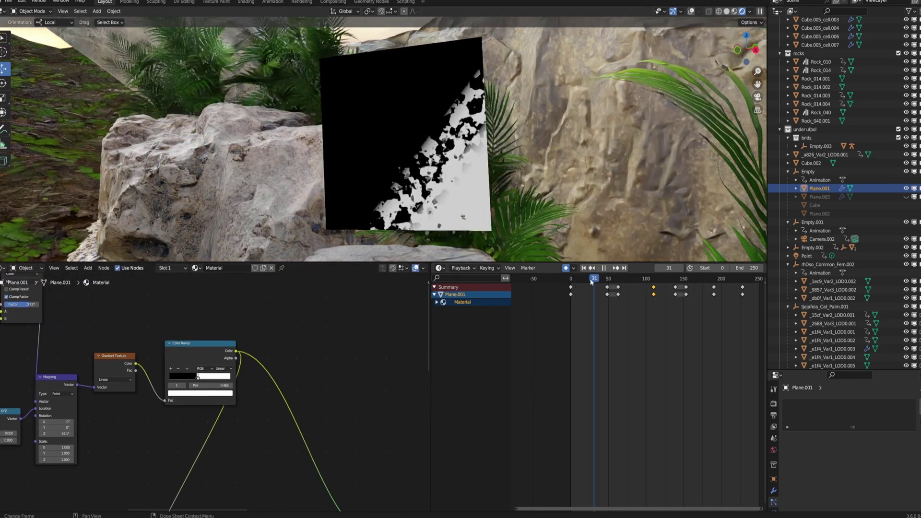
{"action": "key", "text": "space"}
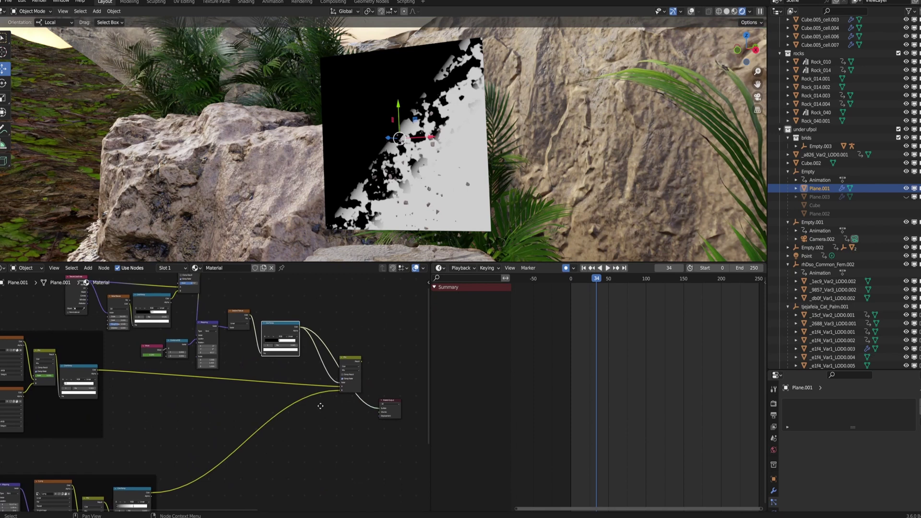
- Move the gradient mask's Color Ramp up slightly and the final Mix node down between the two frames' output links
{"action": "middle_click_drag", "start_coordinate": [321, 405], "coordinate": [318, 373]}
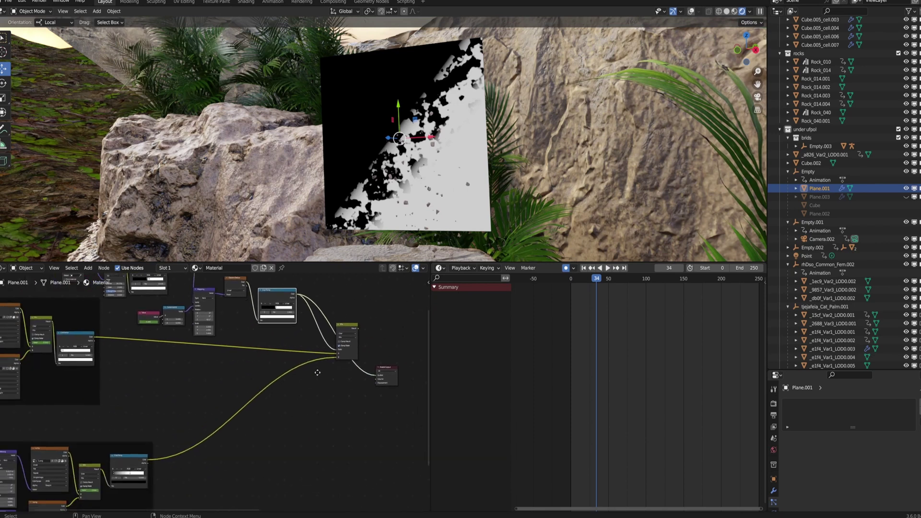
{"action": "middle_click_drag", "start_coordinate": [188, 344], "coordinate": [262, 408]}
{"action": "scroll", "coordinate": [205, 420], "scroll_direction": "up", "scroll_amount": 2}
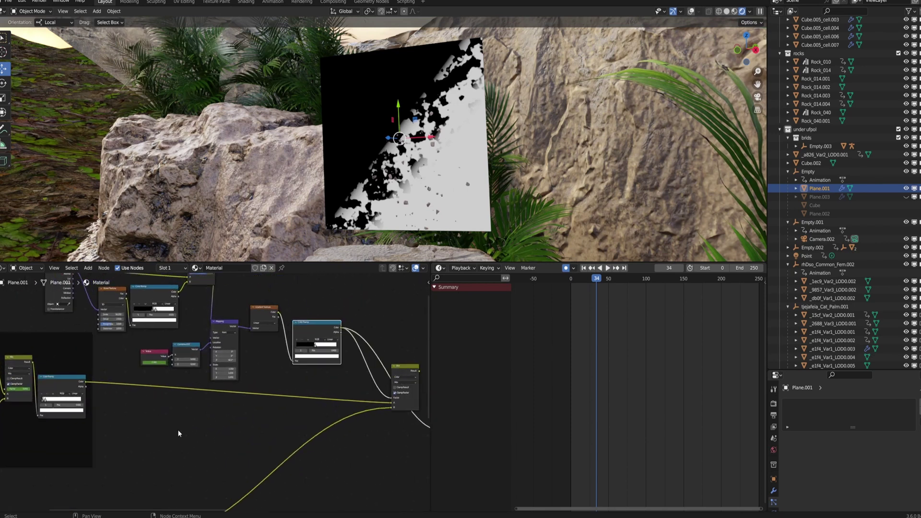
{"action": "left_click_drag", "start_coordinate": [325, 330], "coordinate": [331, 306]}
{"action": "middle_click_drag", "start_coordinate": [402, 371], "coordinate": [336, 358]}
{"action": "left_click_drag", "start_coordinate": [337, 358], "coordinate": [231, 427]}
- Align the lower frame directly beneath the upper frame
{"action": "middle_click_drag", "start_coordinate": [231, 428], "coordinate": [370, 353]}
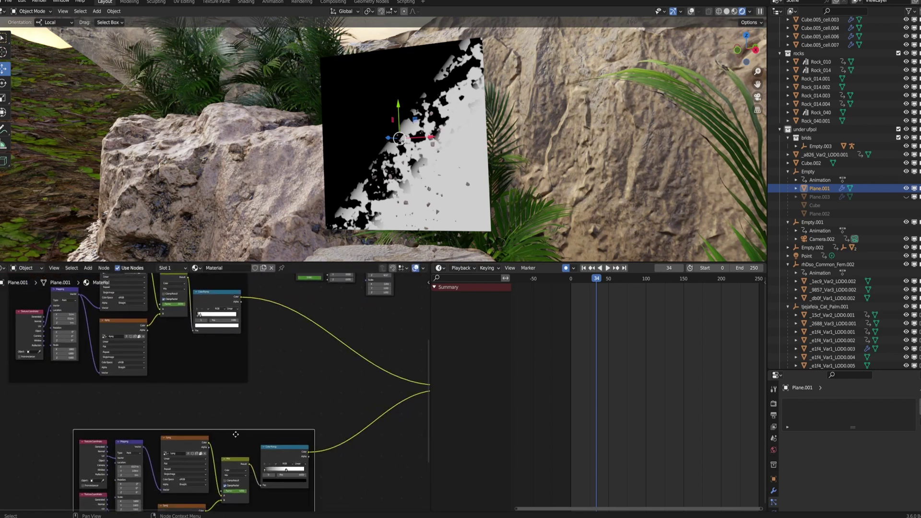
{"action": "left_click_drag", "start_coordinate": [235, 434], "coordinate": [171, 402]}
{"action": "scroll", "coordinate": [212, 394], "scroll_direction": "down", "scroll_amount": 3}
- Lower the upper frame's Mix node so it sits between its image textures and the Color Ramp
{"action": "middle_click_drag", "start_coordinate": [285, 407], "coordinate": [232, 429]}
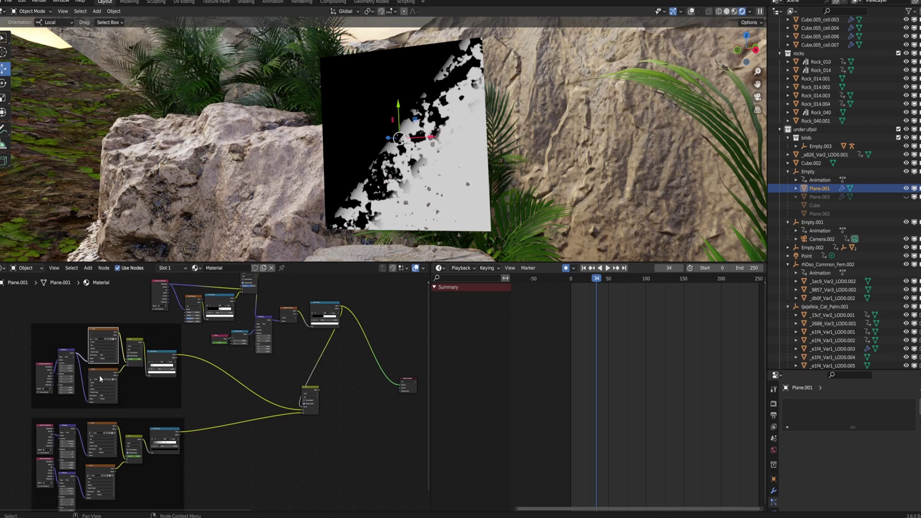
{"action": "scroll", "coordinate": [100, 379], "scroll_direction": "up", "scroll_amount": 4}
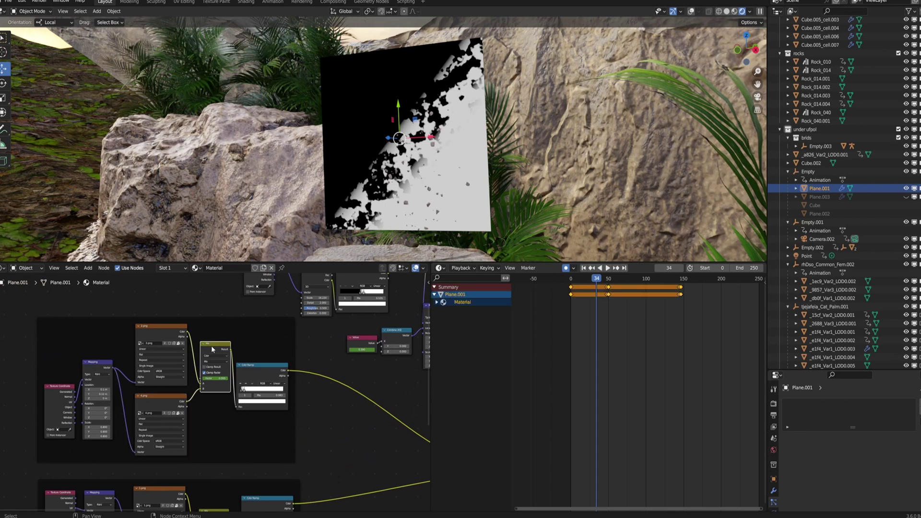
{"action": "left_click_drag", "start_coordinate": [212, 349], "coordinate": [209, 344]}
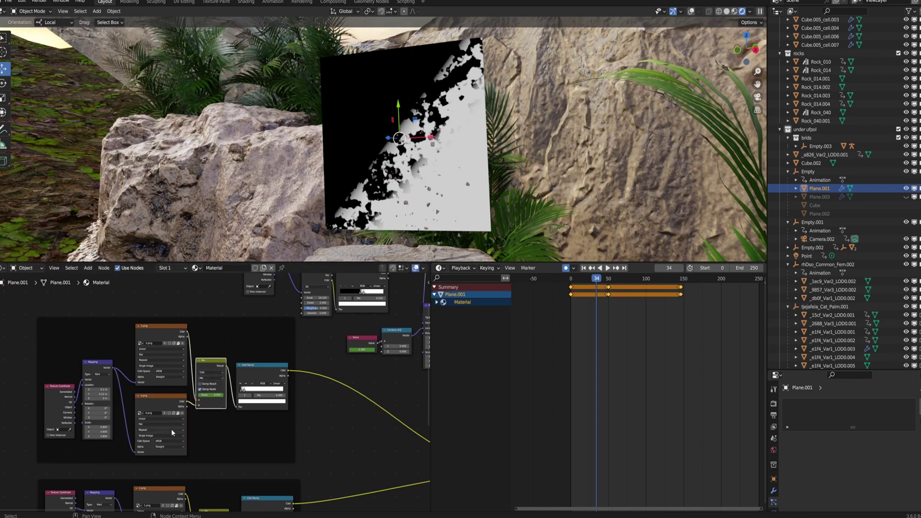
- Examine how the two image frames and the noise-and-gradient mask chain feed into the final Mix node
{"action": "scroll", "coordinate": [175, 428], "scroll_direction": "down", "scroll_amount": 6}
{"action": "middle_click_drag", "start_coordinate": [344, 400], "coordinate": [270, 381]}
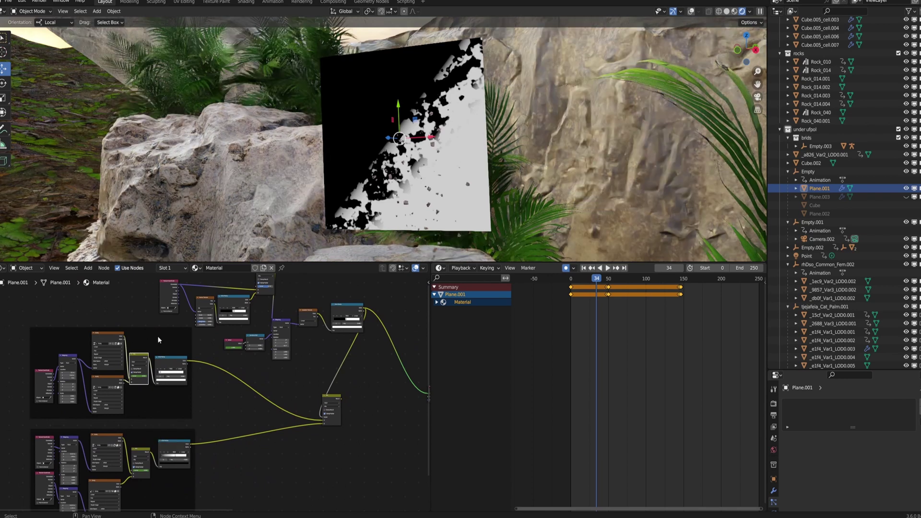
{"action": "left_click_drag", "start_coordinate": [146, 329], "coordinate": [145, 328]}
{"action": "middle_click_drag", "start_coordinate": [272, 354], "coordinate": [238, 360]}
{"action": "scroll", "coordinate": [239, 360], "scroll_direction": "up", "scroll_amount": 3}
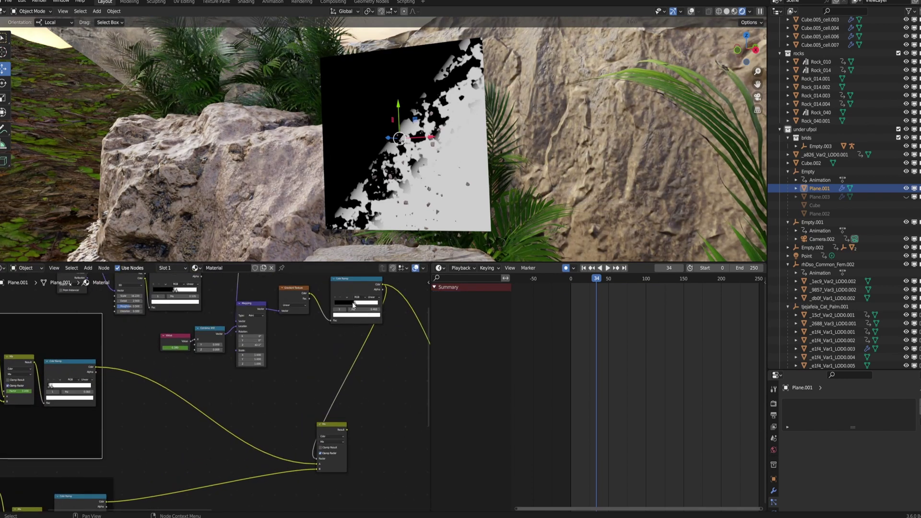
{"action": "middle_click_drag", "start_coordinate": [113, 361], "coordinate": [278, 365]}
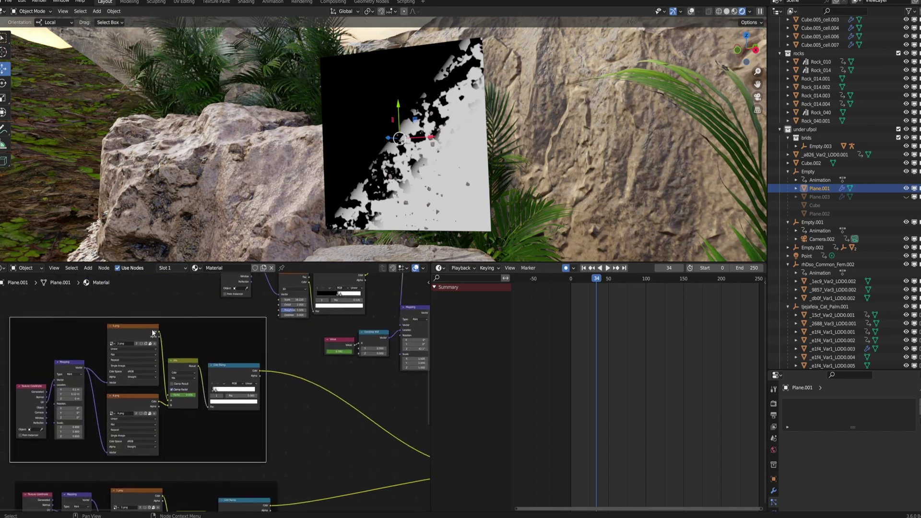
{"action": "scroll", "coordinate": [161, 319], "scroll_direction": "down", "scroll_amount": 8}
{"action": "middle_click_drag", "start_coordinate": [418, 349], "coordinate": [350, 351]}
{"action": "scroll", "coordinate": [351, 351], "scroll_direction": "up", "scroll_amount": 9}
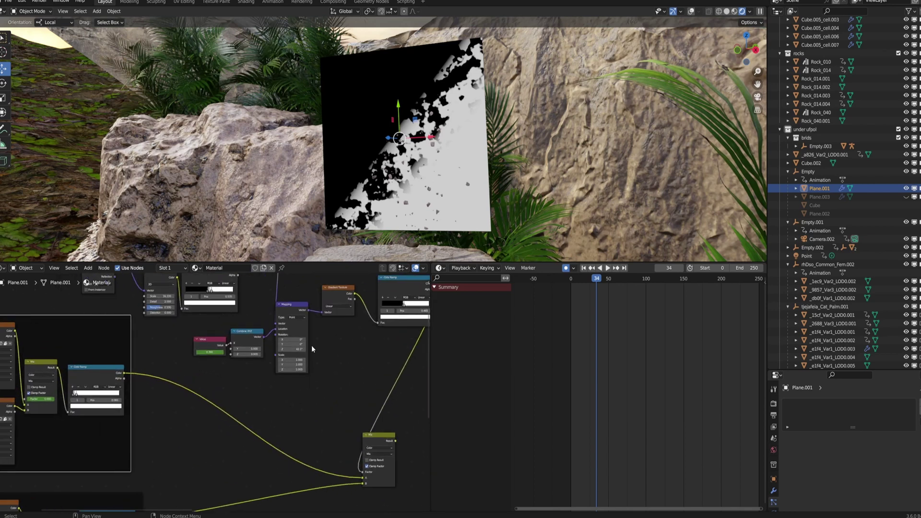
{"action": "scroll", "coordinate": [216, 379], "scroll_direction": "down", "scroll_amount": 6}
{"action": "middle_click_drag", "start_coordinate": [107, 435], "coordinate": [155, 394]}
{"action": "middle_click_drag", "start_coordinate": [306, 374], "coordinate": [156, 436]}
{"action": "scroll", "coordinate": [156, 437], "scroll_direction": "up", "scroll_amount": 6}
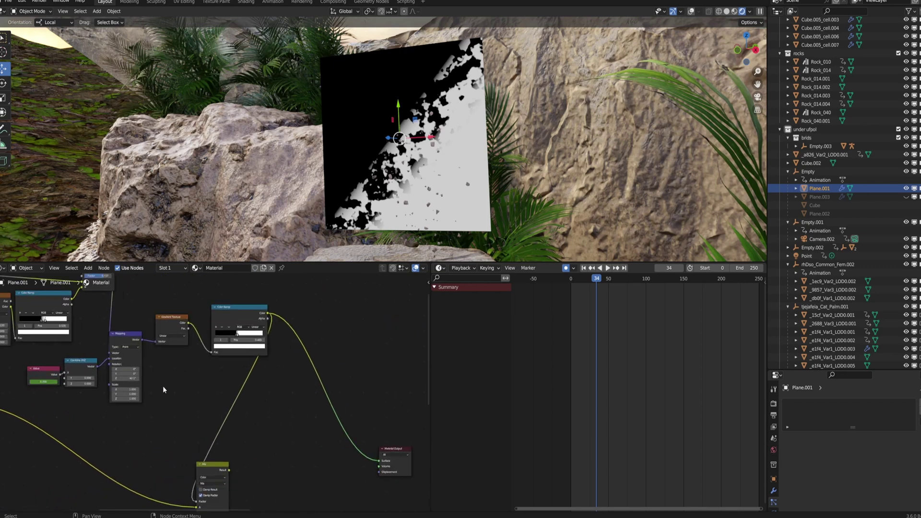
- Go back to frame 7 and connect the final Mix node's Result to the Material Output's Surface
{"action": "left_click_drag", "start_coordinate": [586, 285], "coordinate": [576, 279]}
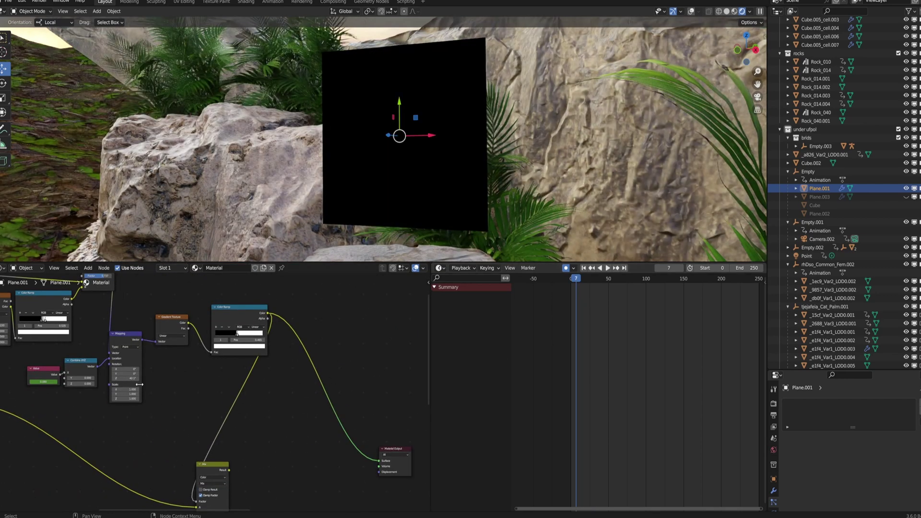
{"action": "scroll", "coordinate": [81, 412], "scroll_direction": "down", "scroll_amount": 5}
{"action": "middle_click_drag", "start_coordinate": [82, 412], "coordinate": [161, 360]}
{"action": "middle_click_drag", "start_coordinate": [218, 393], "coordinate": [100, 347]}
{"action": "scroll", "coordinate": [99, 347], "scroll_direction": "up", "scroll_amount": 8}
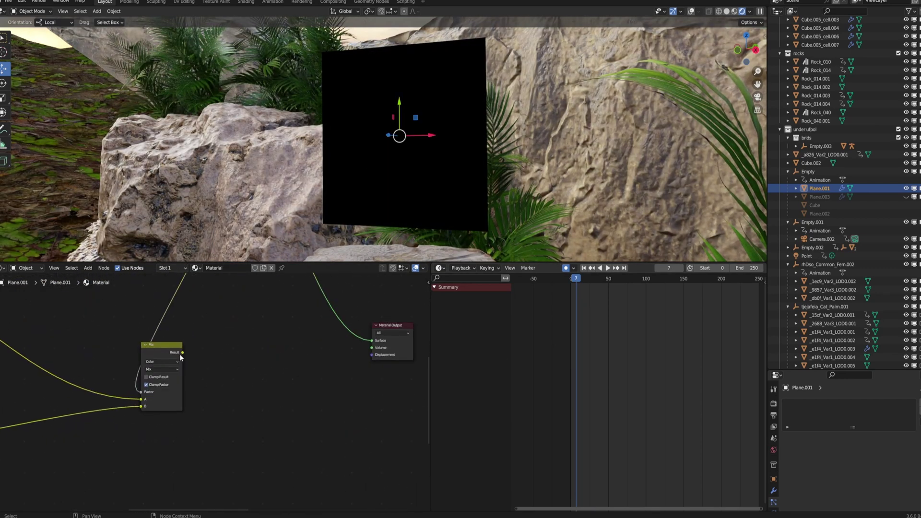
{"action": "left_click_drag", "start_coordinate": [183, 352], "coordinate": [372, 341]}
{"action": "scroll", "coordinate": [372, 341], "scroll_direction": "down", "scroll_amount": 3}
{"action": "middle_click_drag", "start_coordinate": [217, 360], "coordinate": [358, 414]}
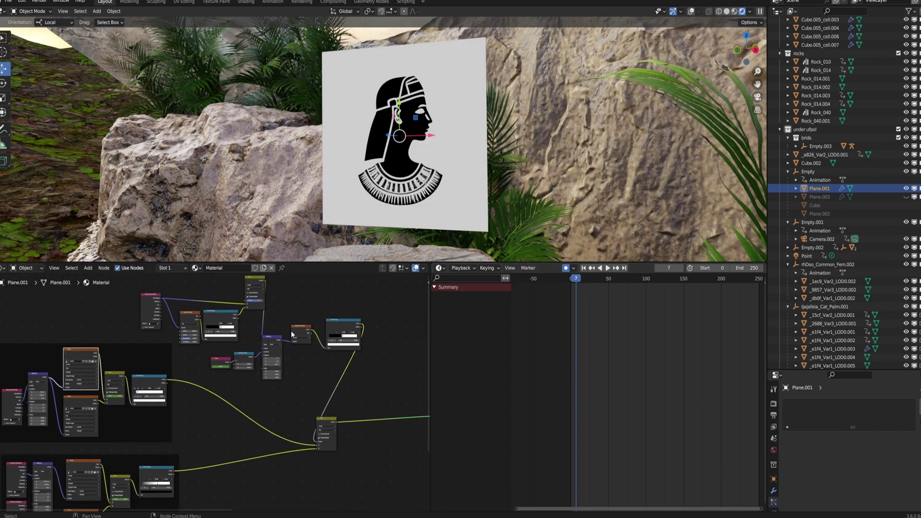
- Examine the mask's Value, Combine XYZ and Mapping nodes and scrub the timeline to frame 58 to watch the drawings switch
{"action": "scroll", "coordinate": [318, 318], "scroll_direction": "up", "scroll_amount": 5}
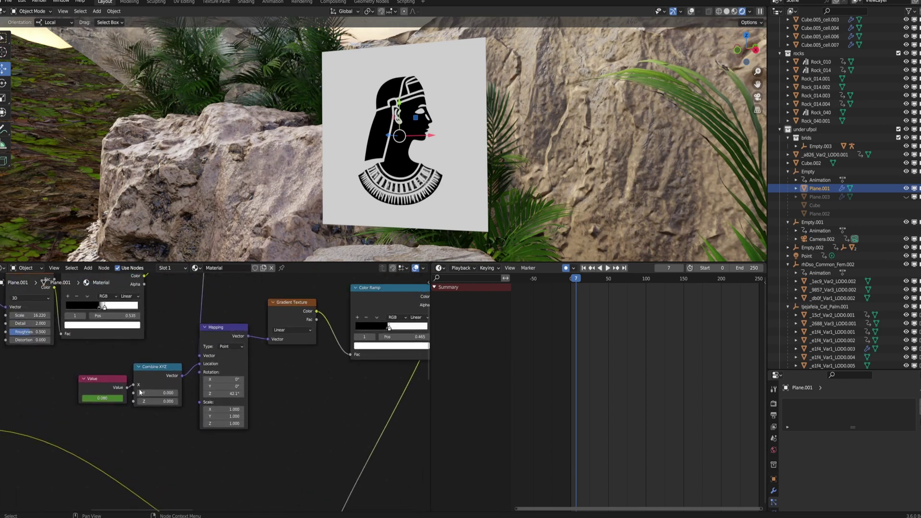
{"action": "scroll", "coordinate": [212, 388], "scroll_direction": "down", "scroll_amount": 3}
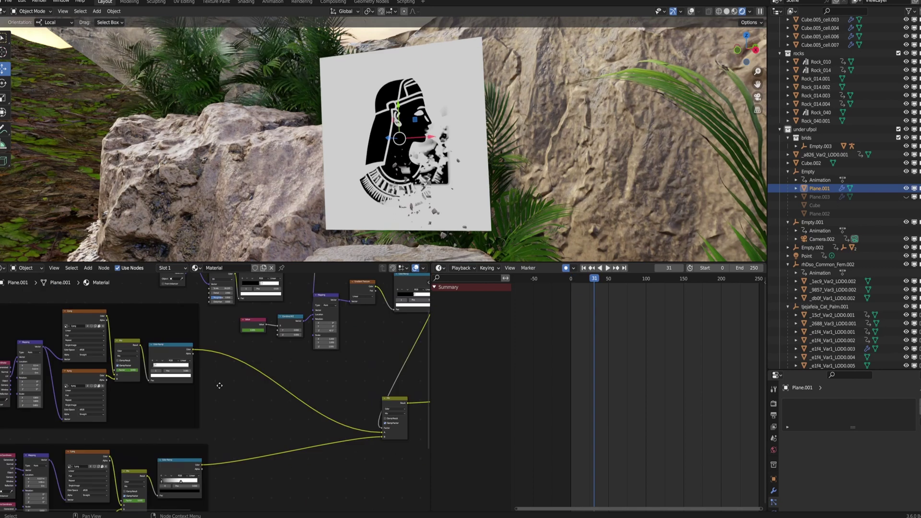
{"action": "middle_click_drag", "start_coordinate": [219, 384], "coordinate": [210, 409]}
{"action": "scroll", "coordinate": [196, 396], "scroll_direction": "down", "scroll_amount": 2}
{"action": "left_click", "coordinate": [123, 359]}
{"action": "left_click_drag", "start_coordinate": [145, 363], "coordinate": [150, 358]}
{"action": "middle_click_drag", "start_coordinate": [167, 442], "coordinate": [123, 419]}
{"action": "left_click_drag", "start_coordinate": [574, 282], "coordinate": [615, 282]}
{"action": "scroll", "coordinate": [127, 413], "scroll_direction": "up", "scroll_amount": 3}
{"action": "scroll", "coordinate": [225, 376], "scroll_direction": "down", "scroll_amount": 4}
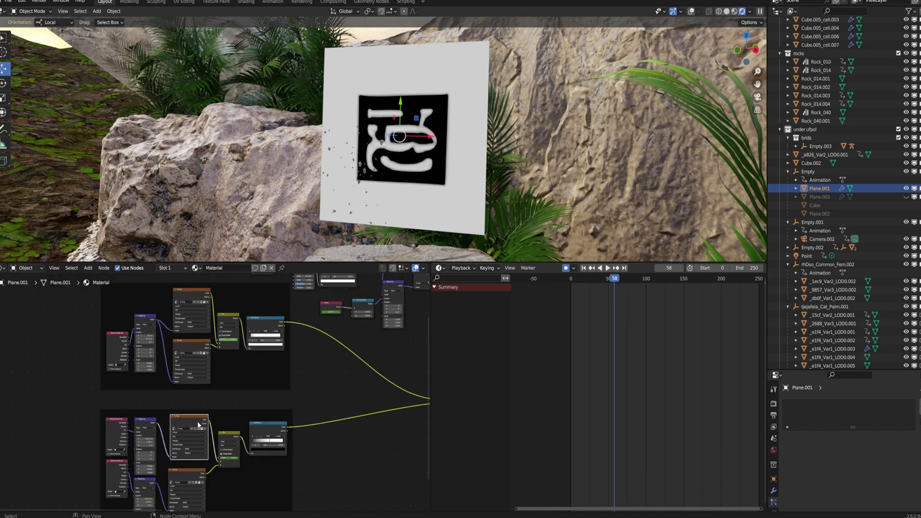
- Nudge the image texture nodes inside the two frames, spacing 2.png and 4.png slightly further apart in the upper frame
{"action": "left_click_drag", "start_coordinate": [178, 431], "coordinate": [188, 413]}
{"action": "scroll", "coordinate": [264, 406], "scroll_direction": "up", "scroll_amount": 3}
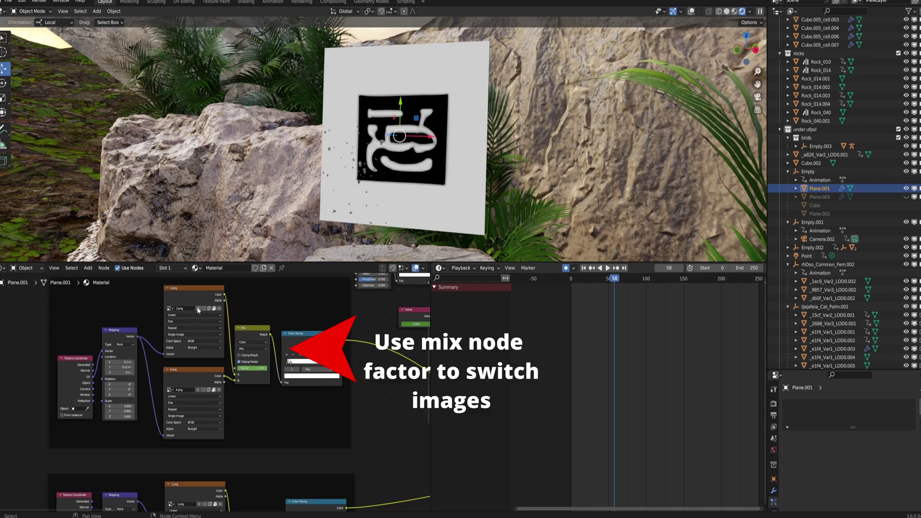
{"action": "left_click_drag", "start_coordinate": [184, 288], "coordinate": [181, 322]}
{"action": "mouse_move", "coordinate": [203, 439]}
{"action": "left_mouse_down"}
{"action": "mouse_move", "coordinate": [189, 411]}
{"action": "mouse_move", "coordinate": [205, 432]}
{"action": "left_mouse_up"}
{"action": "scroll", "coordinate": [204, 424], "scroll_direction": "down", "scroll_amount": 5}
{"action": "mouse_move", "coordinate": [233, 428]}
{"action": "middle_mouse_down"}
{"action": "mouse_move", "coordinate": [121, 417]}
{"action": "mouse_move", "coordinate": [229, 420]}
{"action": "middle_mouse_up"}
{"action": "scroll", "coordinate": [352, 326], "scroll_direction": "up", "scroll_amount": 1}
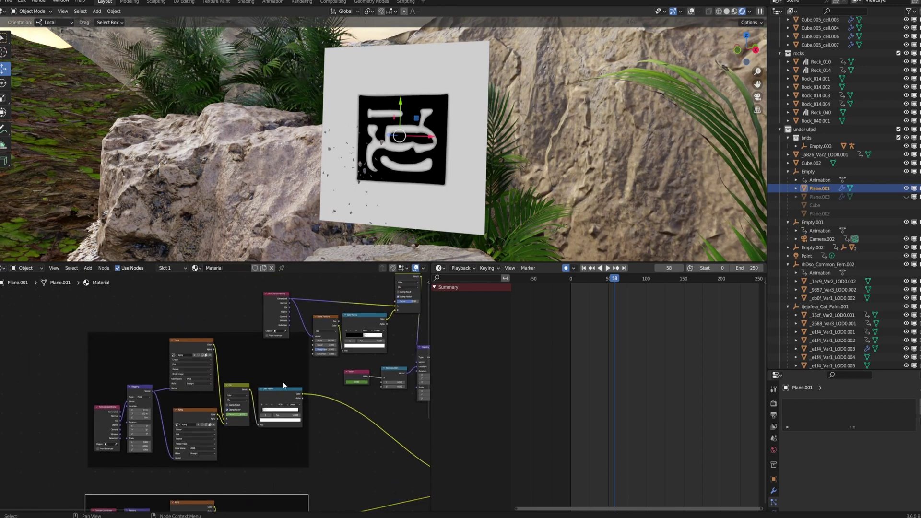
- Move the 2.png texture node down so it sits directly above the 4.png node in the upper frame
{"action": "scroll", "coordinate": [231, 418], "scroll_direction": "up", "scroll_amount": 3}
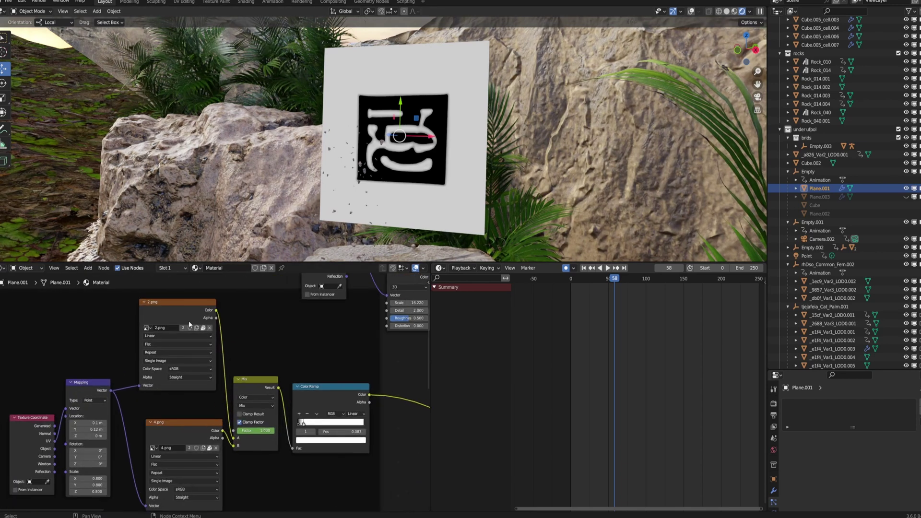
{"action": "left_click_drag", "start_coordinate": [188, 319], "coordinate": [190, 350]}
{"action": "scroll", "coordinate": [314, 466], "scroll_direction": "down", "scroll_amount": 3}
{"action": "middle_click_drag", "start_coordinate": [315, 465], "coordinate": [237, 470]}
{"action": "scroll", "coordinate": [237, 470], "scroll_direction": "up", "scroll_amount": 6}
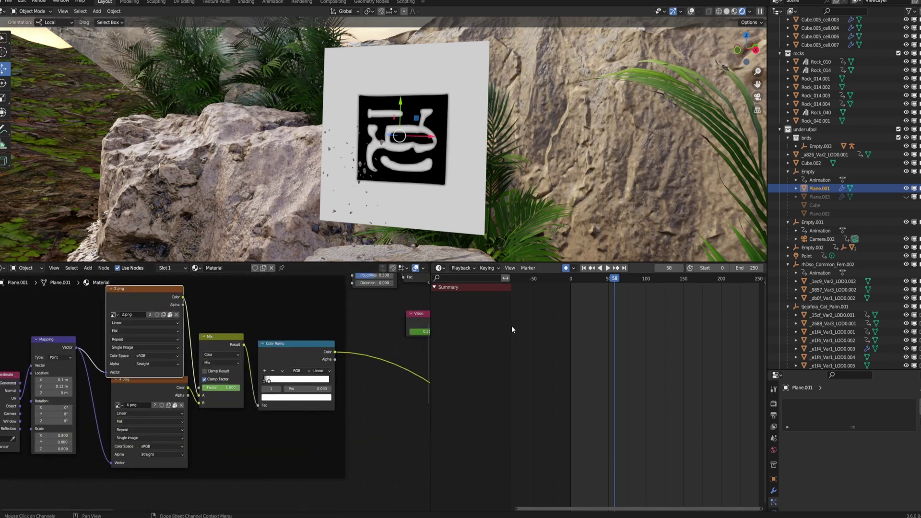
- Go to frame 47 and connect the upper frame's Color Ramp directly to the Material Output to preview its image alone
{"action": "left_click", "coordinate": [211, 339]}
{"action": "left_click_drag", "start_coordinate": [604, 278], "coordinate": [607, 278]}
{"action": "scroll", "coordinate": [294, 406], "scroll_direction": "down", "scroll_amount": 2}
{"action": "scroll", "coordinate": [294, 406], "scroll_direction": "down", "scroll_amount": 4}
{"action": "middle_click_drag", "start_coordinate": [356, 403], "coordinate": [175, 376]}
{"action": "left_click_drag", "start_coordinate": [130, 344], "coordinate": [405, 402]}
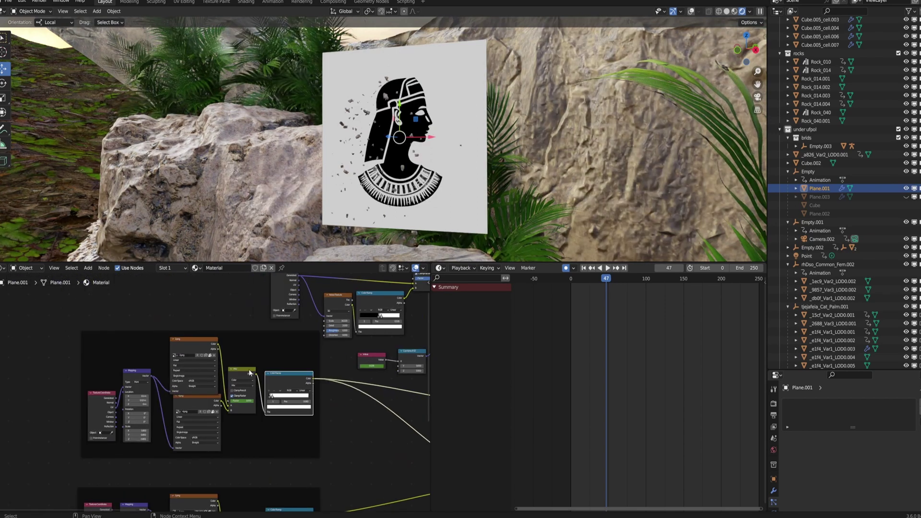
- Advance to frame 59 and route the final Mix node back into the Material Output
{"action": "left_click_drag", "start_coordinate": [607, 278], "coordinate": [616, 280]}
{"action": "scroll", "coordinate": [408, 422], "scroll_direction": "down", "scroll_amount": 6}
{"action": "middle_click_drag", "start_coordinate": [408, 422], "coordinate": [206, 361]}
{"action": "scroll", "coordinate": [213, 379], "scroll_direction": "up", "scroll_amount": 5}
{"action": "left_click", "coordinate": [315, 376]}
{"action": "middle_click_drag", "start_coordinate": [325, 315], "coordinate": [360, 327]}
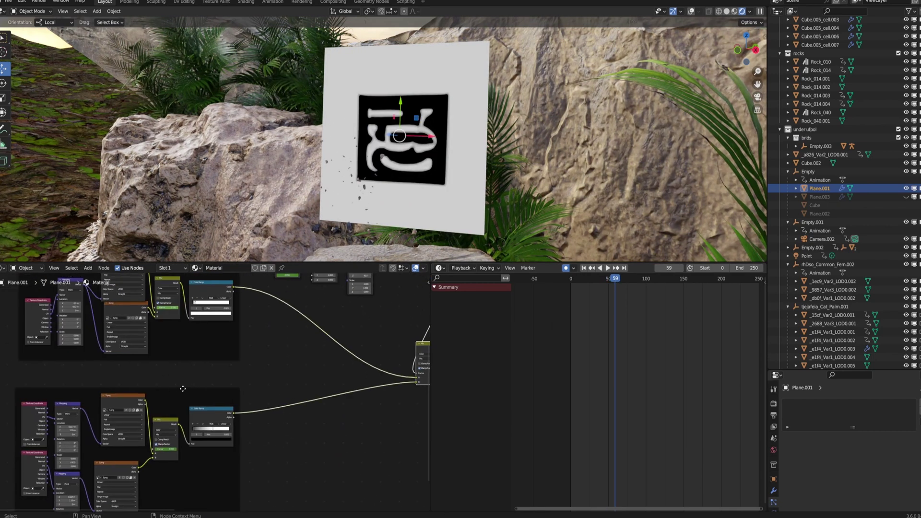
- Move the lower frame's 1.png texture node slightly down, closer to the second texture node
{"action": "left_click_drag", "start_coordinate": [173, 391], "coordinate": [179, 392]}
{"action": "middle_click_drag", "start_coordinate": [262, 353], "coordinate": [105, 441]}
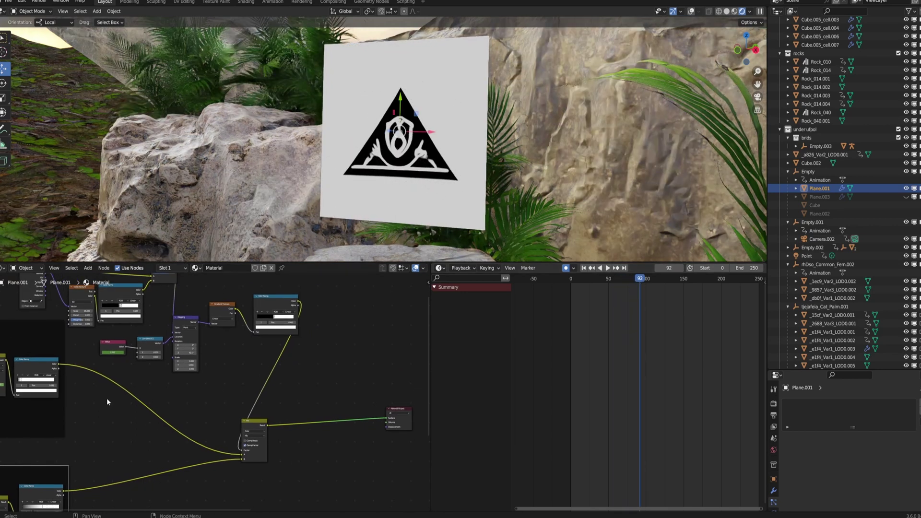
{"action": "middle_click_drag", "start_coordinate": [89, 399], "coordinate": [193, 388]}
{"action": "middle_click_drag", "start_coordinate": [280, 337], "coordinate": [281, 407]}
{"action": "middle_click_drag", "start_coordinate": [204, 390], "coordinate": [146, 363]}
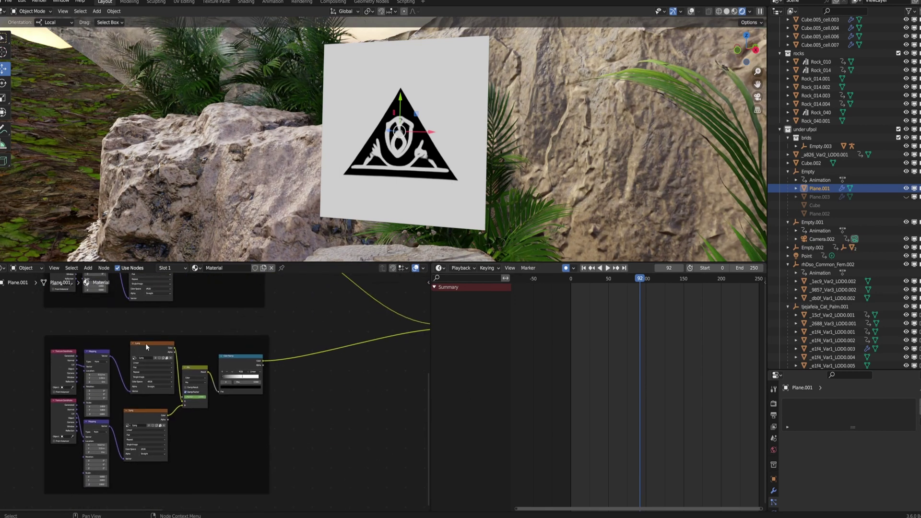
{"action": "left_click_drag", "start_coordinate": [141, 350], "coordinate": [138, 359]}
{"action": "middle_click_drag", "start_coordinate": [382, 367], "coordinate": [233, 420]}
{"action": "scroll", "coordinate": [233, 420], "scroll_direction": "down", "scroll_amount": 1}
{"action": "middle_click_drag", "start_coordinate": [360, 332], "coordinate": [354, 392]}
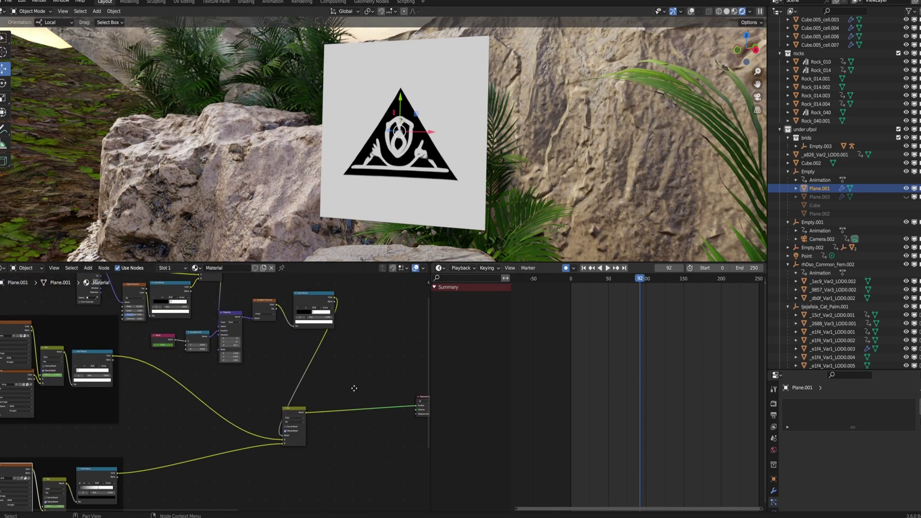
- Scrub the timeline to frame 148 and show the keyframes of the lower frame's Mix node
{"action": "scroll", "coordinate": [353, 392], "scroll_direction": "up", "scroll_amount": 2}
{"action": "left_click_drag", "start_coordinate": [640, 282], "coordinate": [682, 283]}
{"action": "scroll", "coordinate": [259, 403], "scroll_direction": "down", "scroll_amount": 6}
{"action": "middle_click_drag", "start_coordinate": [197, 432], "coordinate": [331, 287]}
{"action": "scroll", "coordinate": [203, 356], "scroll_direction": "up", "scroll_amount": 8}
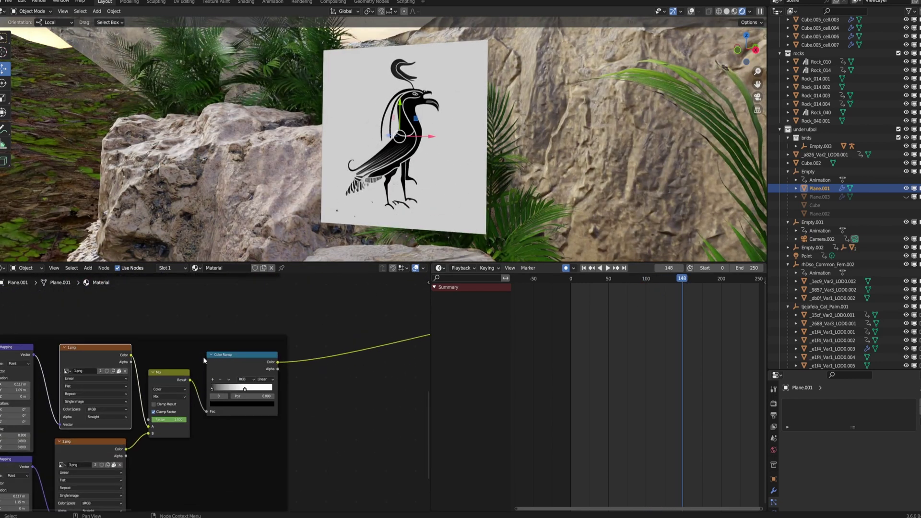
{"action": "left_click", "coordinate": [159, 379]}
{"action": "scroll", "coordinate": [240, 360], "scroll_direction": "down", "scroll_amount": 6}
{"action": "middle_click_drag", "start_coordinate": [321, 335], "coordinate": [219, 430]}
{"action": "scroll", "coordinate": [218, 429], "scroll_direction": "down", "scroll_amount": 3}
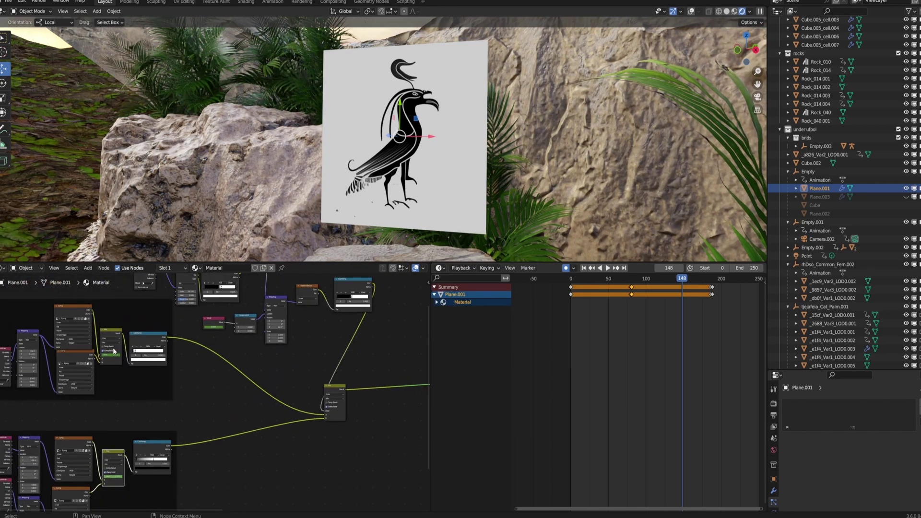
- Link the final Mix node's Result through the Displacement node's Height into the Material Output's Displacement input
{"action": "middle_click_drag", "start_coordinate": [99, 346], "coordinate": [105, 325]}
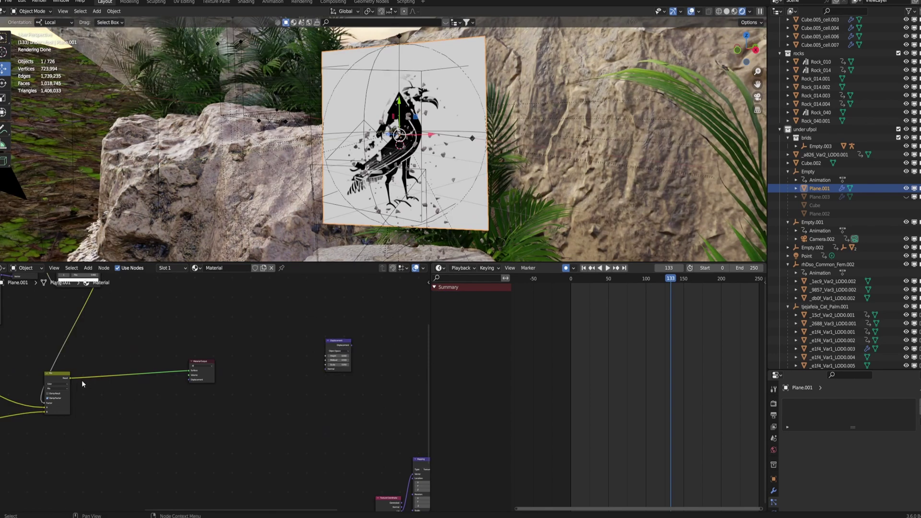
{"action": "left_click_drag", "start_coordinate": [70, 377], "coordinate": [162, 321]}
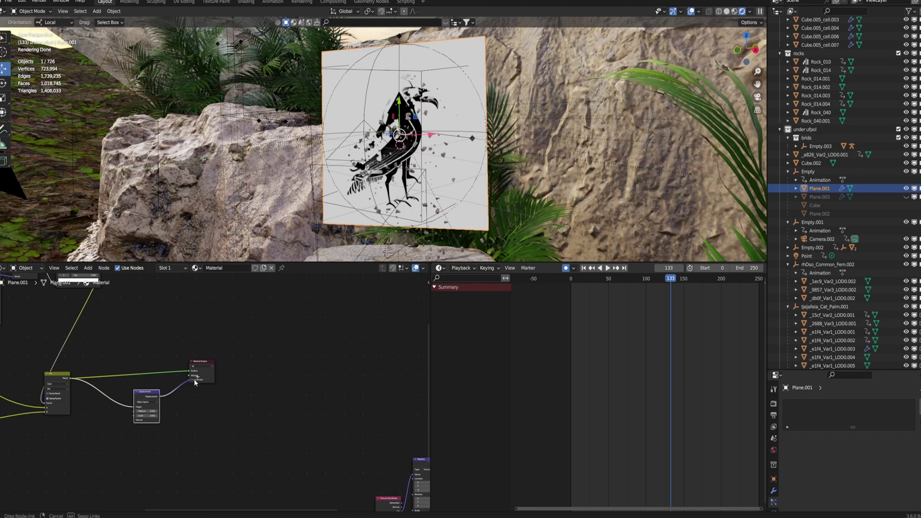
{"action": "left_click_drag", "start_coordinate": [190, 382], "coordinate": [190, 382]}
- Inspect the displaced plane's relief up close from the side and show its Subdivision and GeometryNodes modifiers
{"action": "middle_click_drag", "start_coordinate": [444, 166], "coordinate": [394, 190]}
{"action": "scroll", "coordinate": [394, 190], "scroll_direction": "up", "scroll_amount": 3}
{"action": "scroll", "coordinate": [393, 190], "scroll_direction": "up", "scroll_amount": 5}
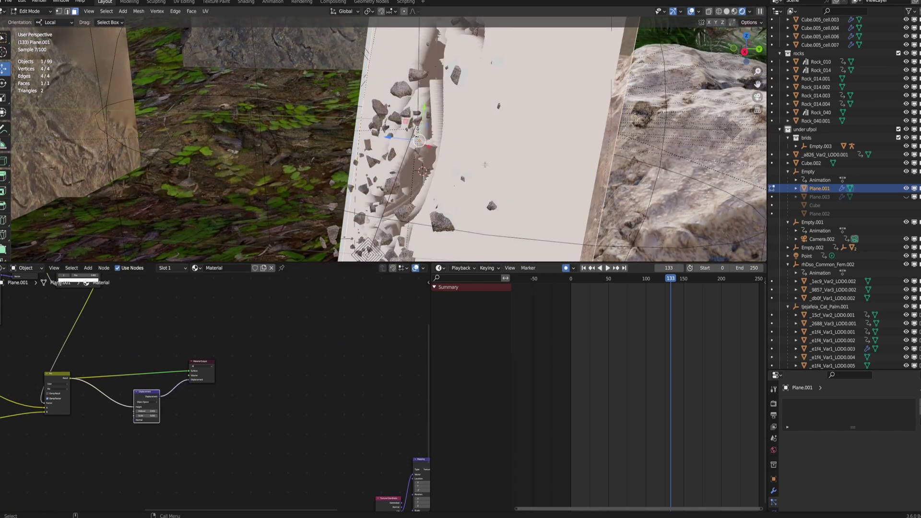
{"action": "left_click", "coordinate": [775, 491]}
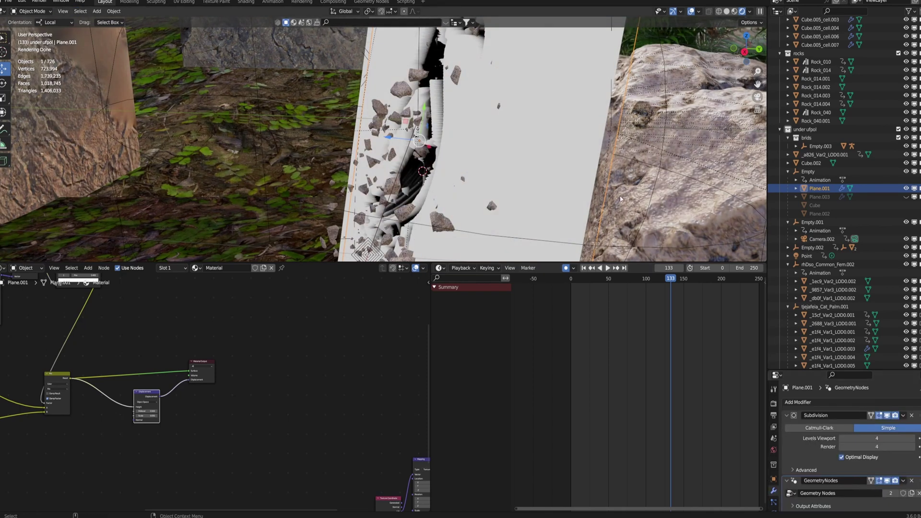
{"action": "middle_click_drag", "start_coordinate": [599, 194], "coordinate": [448, 166]}
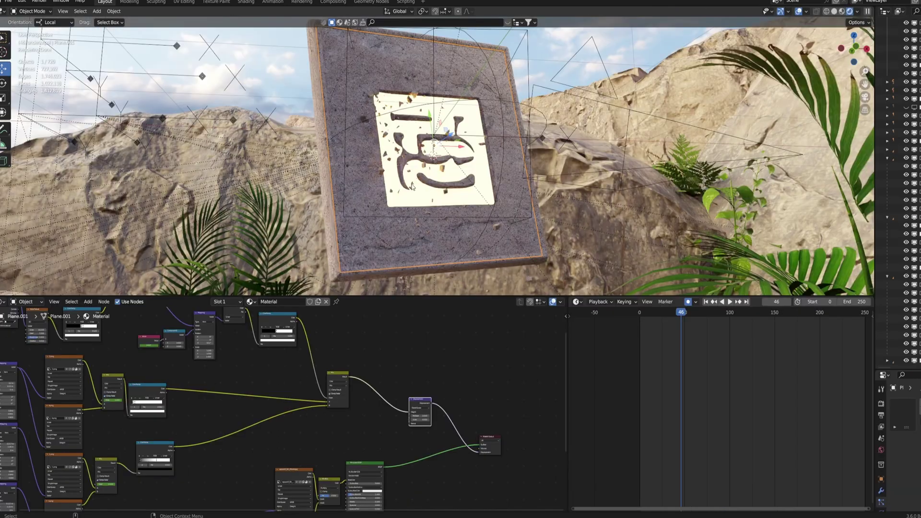
- Temporarily move the glowing Plane.002 away from the stone slab to reveal the carving, and cancel the move
{"action": "left_click", "coordinate": [422, 195]}
{"action": "left_click", "coordinate": [423, 197]}
{"action": "middle_click_drag", "start_coordinate": [467, 187], "coordinate": [490, 200]}
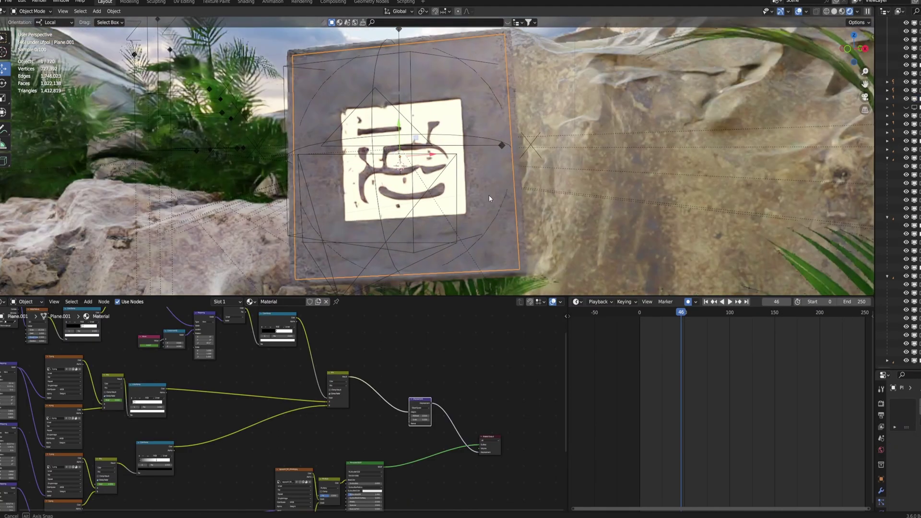
{"action": "key", "text": "g"}
{"action": "key", "text": "Escape"}
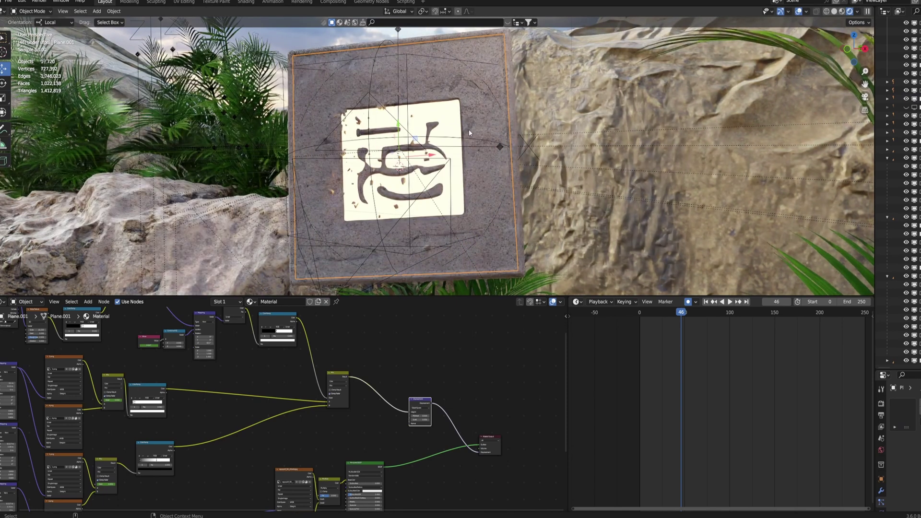
{"action": "left_click", "coordinate": [468, 129]}
{"action": "key", "text": "g"}
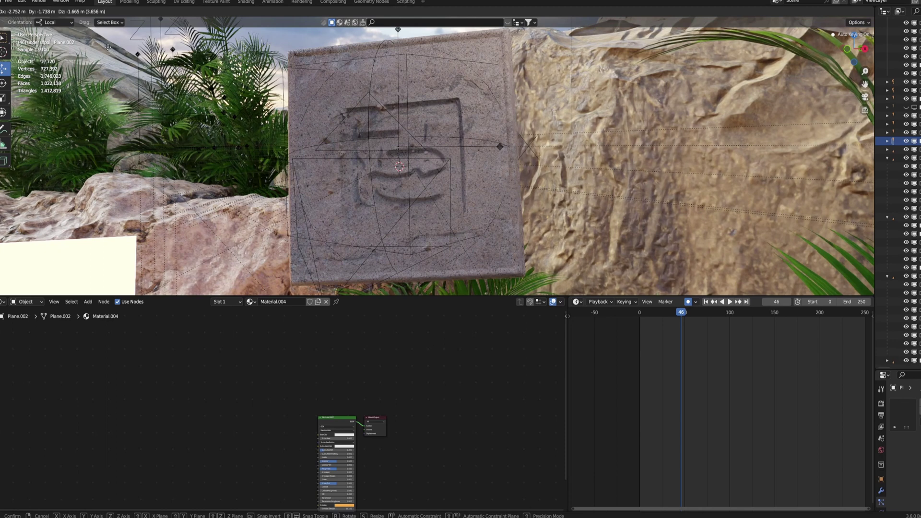
{"action": "right_click", "coordinate": [108, 47]}
- Turn the timeline area into a Geometry Node Editor with its sidebar hidden and nudge the Subdivide Mesh node
{"action": "middle_click_drag", "start_coordinate": [437, 150], "coordinate": [540, 201]}
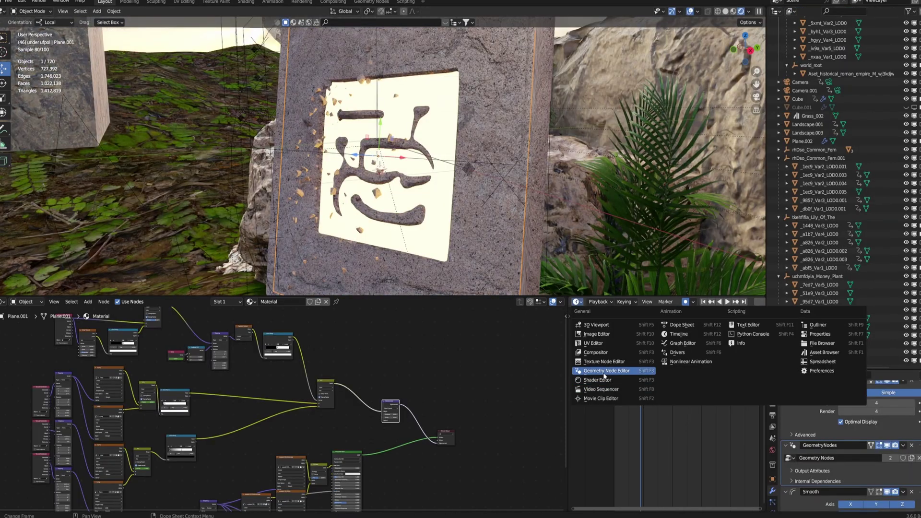
{"action": "key", "text": "Escape"}
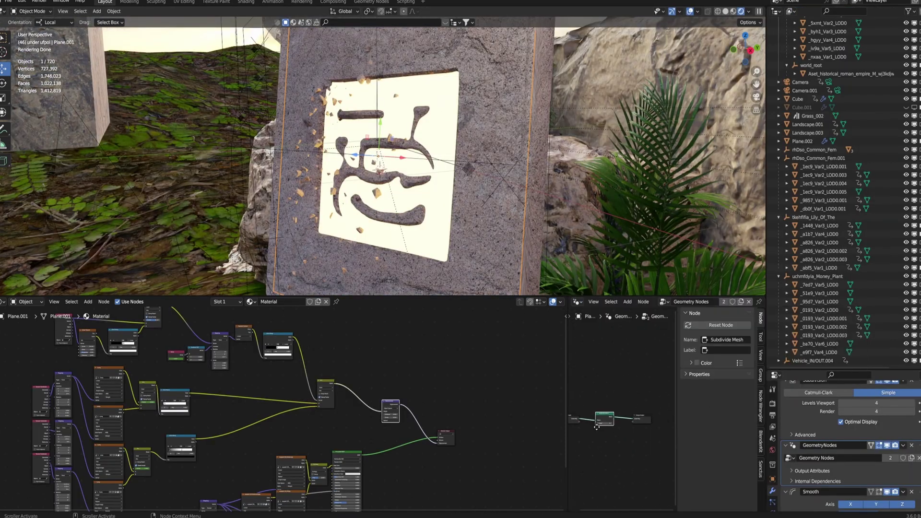
{"action": "key", "text": "n"}
{"action": "middle_click_drag", "start_coordinate": [604, 438], "coordinate": [703, 440]}
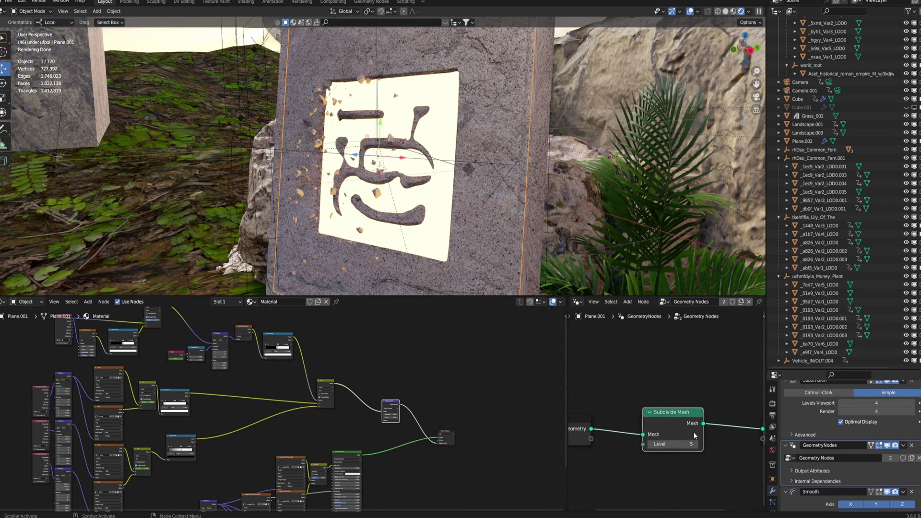
{"action": "left_click_drag", "start_coordinate": [684, 432], "coordinate": [704, 410]}
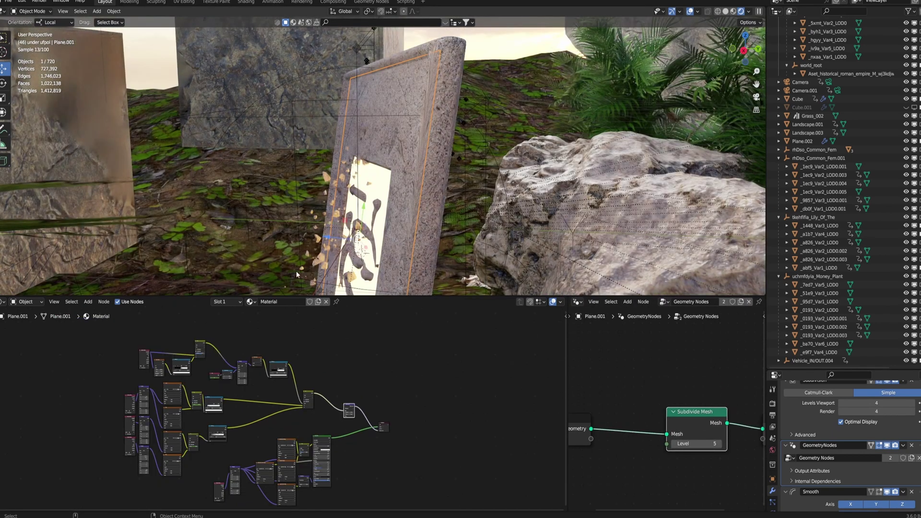
- Select the stone slab Plane.003 around the carved plane to show its material and modifiers
{"action": "scroll", "coordinate": [279, 308], "scroll_direction": "up", "scroll_amount": 3}
{"action": "left_click", "coordinate": [454, 87]}
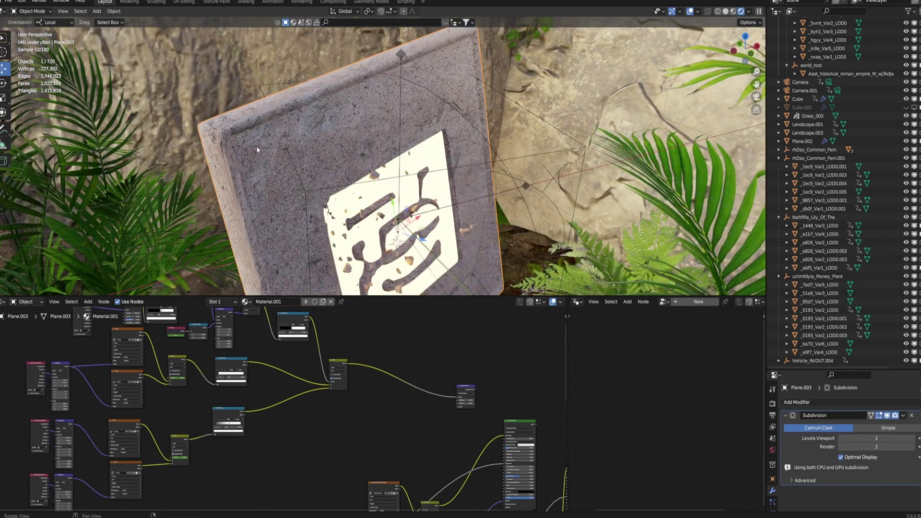
- Inspect the stone slab and its carving up close from a different angle
{"action": "middle_click_drag", "start_coordinate": [257, 149], "coordinate": [310, 174], "text": "alt"}
{"action": "right_click_drag", "start_coordinate": [310, 174], "coordinate": [259, 192], "text": "alt"}
{"action": "middle_click_drag", "start_coordinate": [359, 194], "coordinate": [365, 158]}
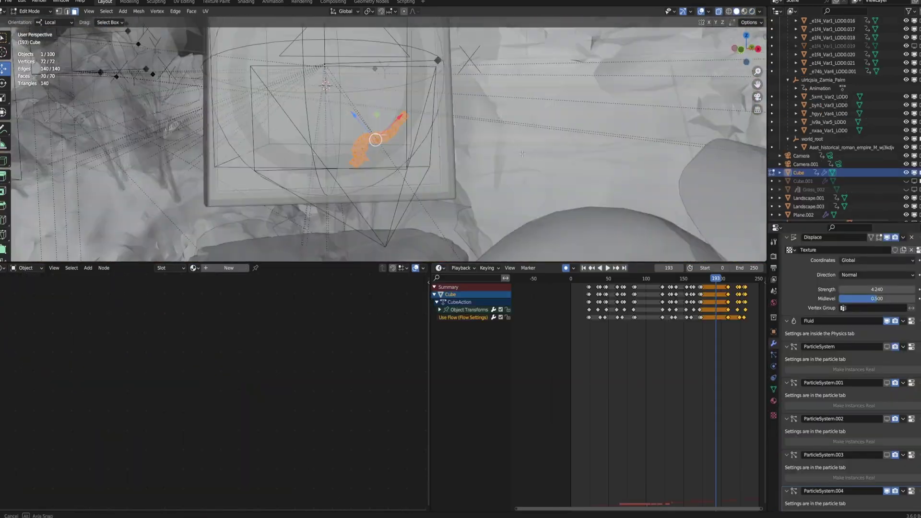
- Frame the Cube's mesh in Edit Mode and show its Displace modifier settings with Global coordinates
{"action": "key", "text": "KP_Decimal"}
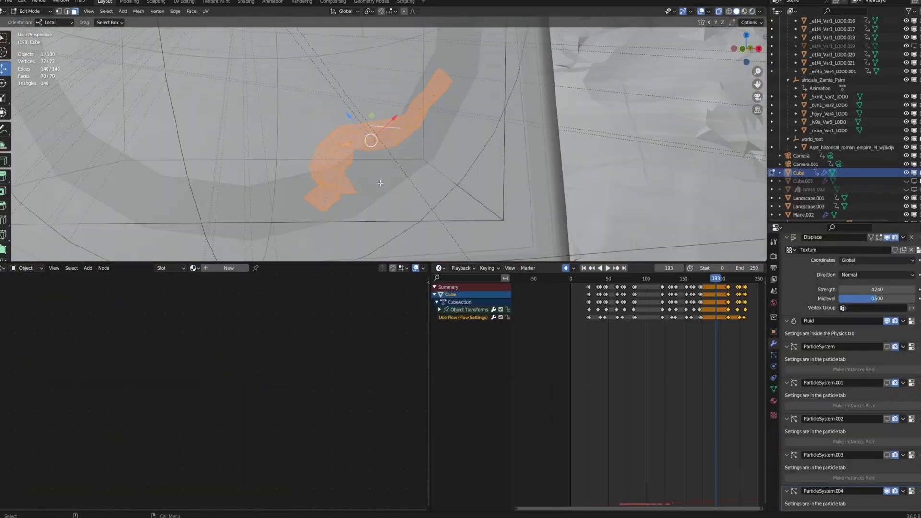
{"action": "scroll", "coordinate": [395, 212], "scroll_direction": "down", "scroll_amount": 3}
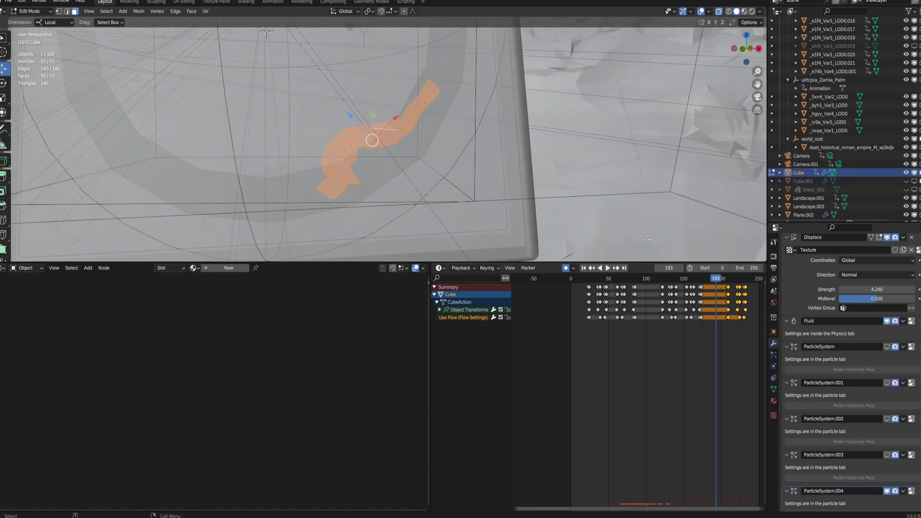
{"action": "scroll", "coordinate": [842, 336], "scroll_direction": "up", "scroll_amount": 5}
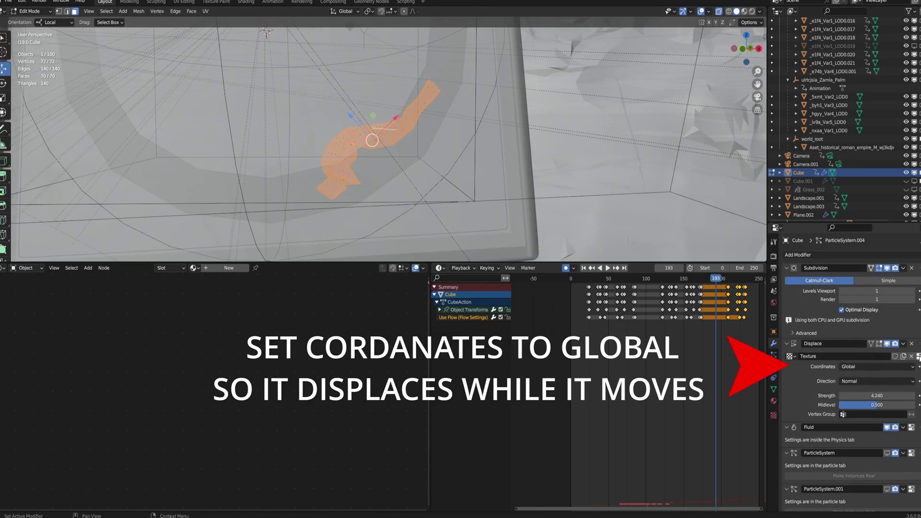
- Check the Displace modifier's texture, try a Strength of about 3.07 on the Cube, and return to Object Mode
{"action": "left_click", "coordinate": [918, 356]}
{"action": "left_click", "coordinate": [774, 343]}
{"action": "left_click_drag", "start_coordinate": [883, 396], "coordinate": [864, 395]}
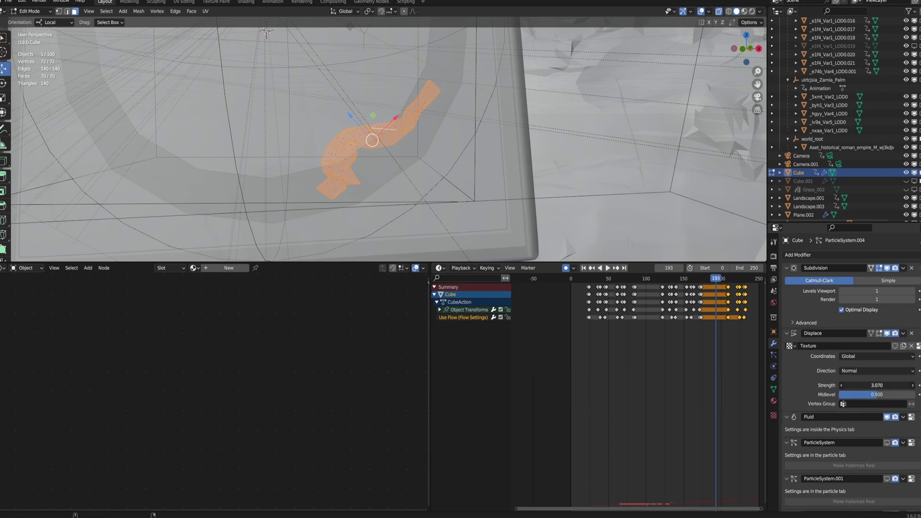
{"action": "key", "text": "Tab"}
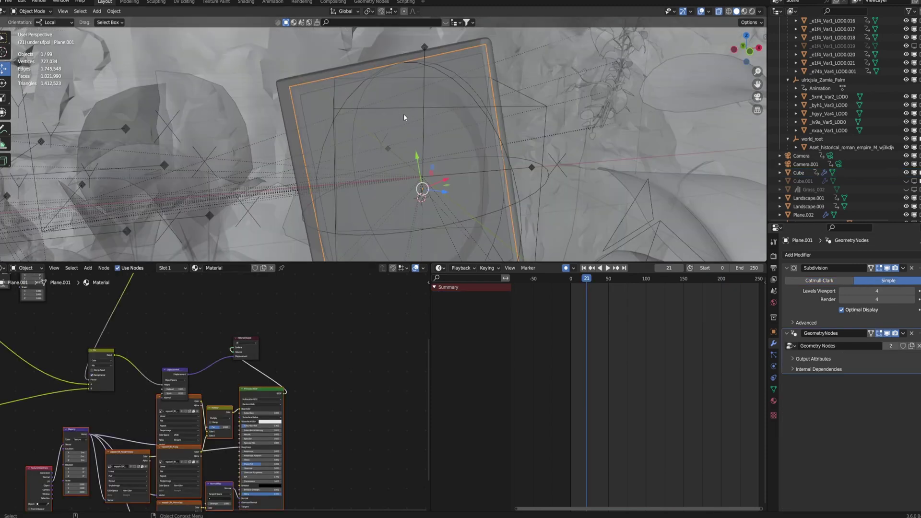
- Select Empty.001 around the stone slab to show its transform keyframes
{"action": "middle_click_drag", "start_coordinate": [443, 185], "coordinate": [392, 115]}
{"action": "left_click", "coordinate": [447, 151]}
{"action": "scroll", "coordinate": [516, 198], "scroll_direction": "down", "scroll_amount": 3}
{"action": "scroll", "coordinate": [609, 315], "scroll_direction": "down", "scroll_amount": 3}
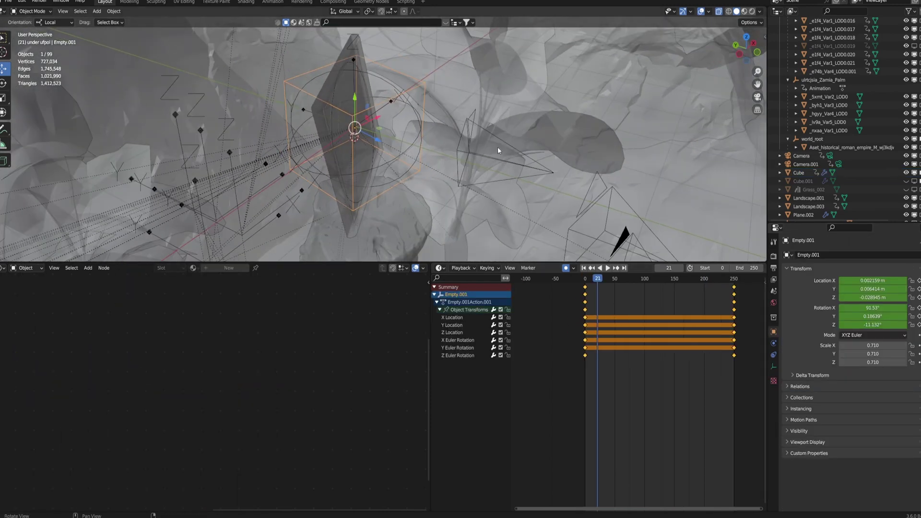
- Select the Cube within the stone slab to show its modifiers and Use Flow keyframes
{"action": "middle_click_drag", "start_coordinate": [494, 146], "coordinate": [441, 189]}
{"action": "left_click", "coordinate": [409, 183]}
{"action": "left_click", "coordinate": [409, 184]}
{"action": "left_click", "coordinate": [407, 186]}
{"action": "left_click", "coordinate": [440, 189]}
- Play and scrub the early part of the animation to examine how the displaced Cube moves across the slab
{"action": "key", "text": "space"}
{"action": "key", "text": "Escape"}
{"action": "key", "text": "space"}
{"action": "key", "text": "space"}
{"action": "left_click_drag", "start_coordinate": [500, 124], "coordinate": [482, 128], "text": "alt"}
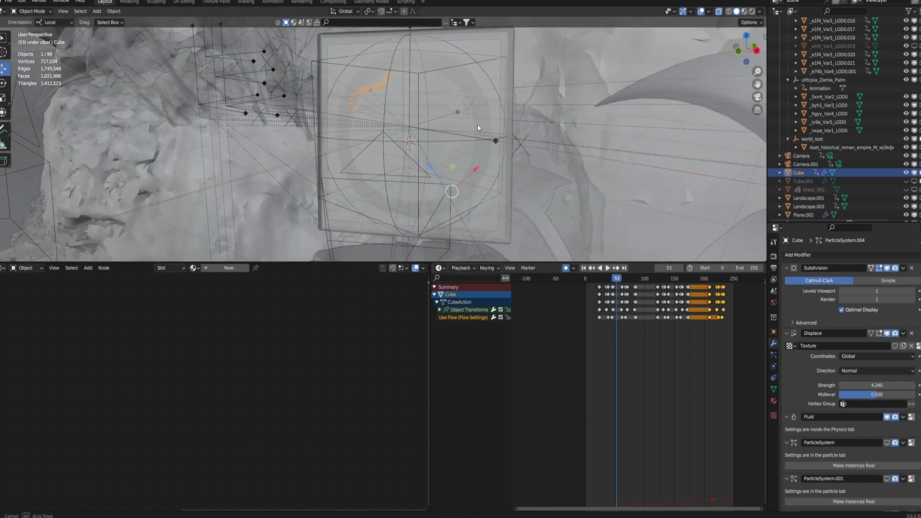
{"action": "left_click", "coordinate": [601, 284]}
{"action": "key", "text": "space"}
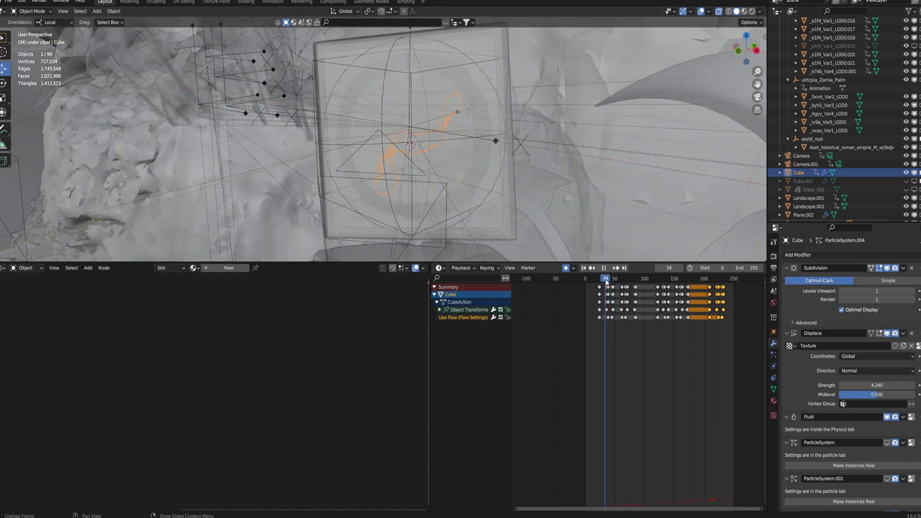
{"action": "left_click", "coordinate": [598, 284]}
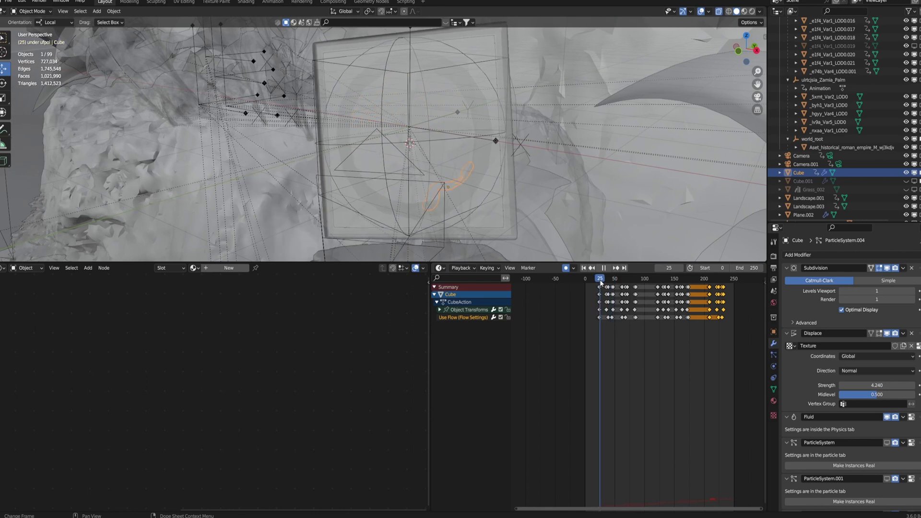
{"action": "key", "text": "space"}
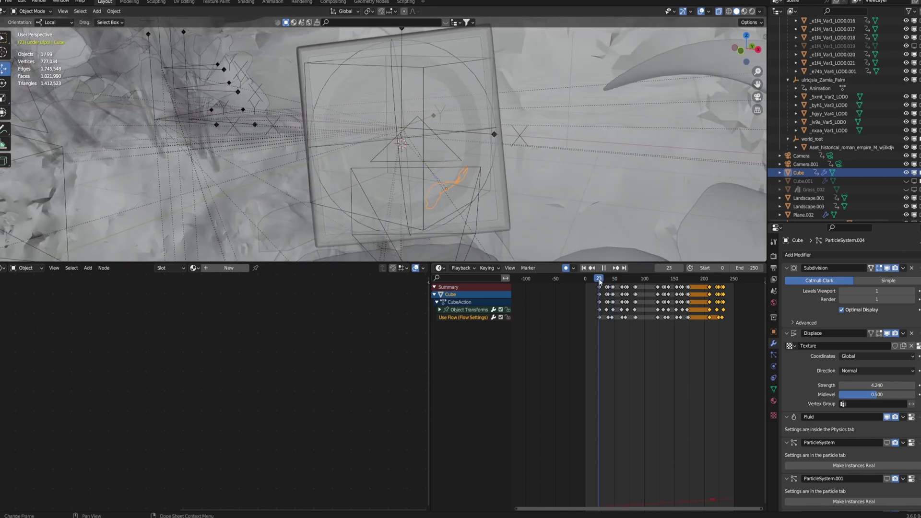
{"action": "left_click_drag", "start_coordinate": [600, 282], "coordinate": [603, 282]}
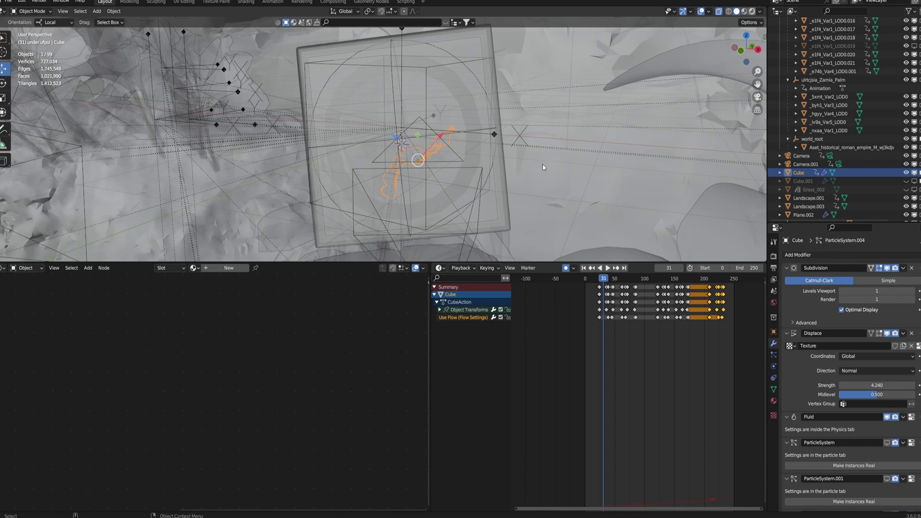
- Switch the viewport to Rendered shading and scrub the animation to frame 73 to view the debris particles
{"action": "key", "text": "z"}
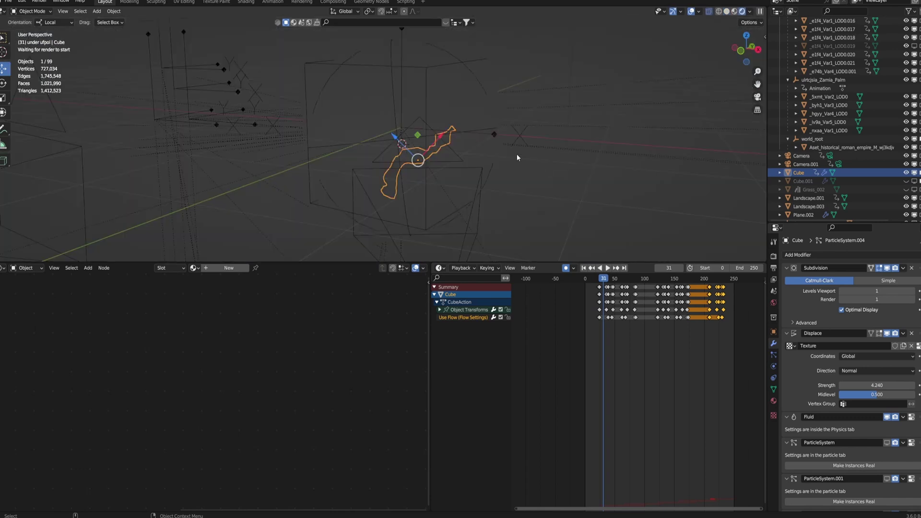
{"action": "mouse_move", "coordinate": [477, 137]}
{"action": "middle_mouse_down"}
{"action": "mouse_move", "coordinate": [455, 136]}
{"action": "mouse_move", "coordinate": [496, 117]}
{"action": "middle_mouse_up"}
{"action": "scroll", "coordinate": [884, 432], "scroll_direction": "down", "scroll_amount": 5}
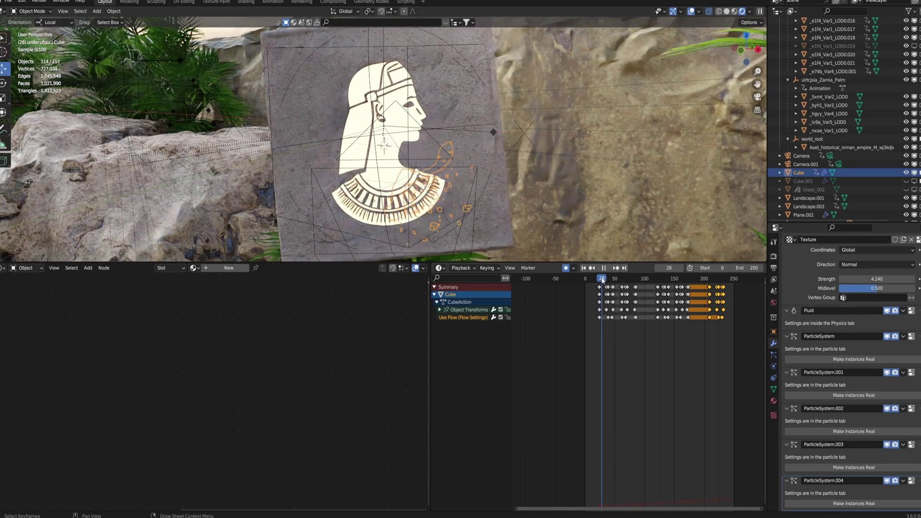
{"action": "left_click_drag", "start_coordinate": [602, 281], "coordinate": [671, 290]}
{"action": "key", "text": "Escape"}
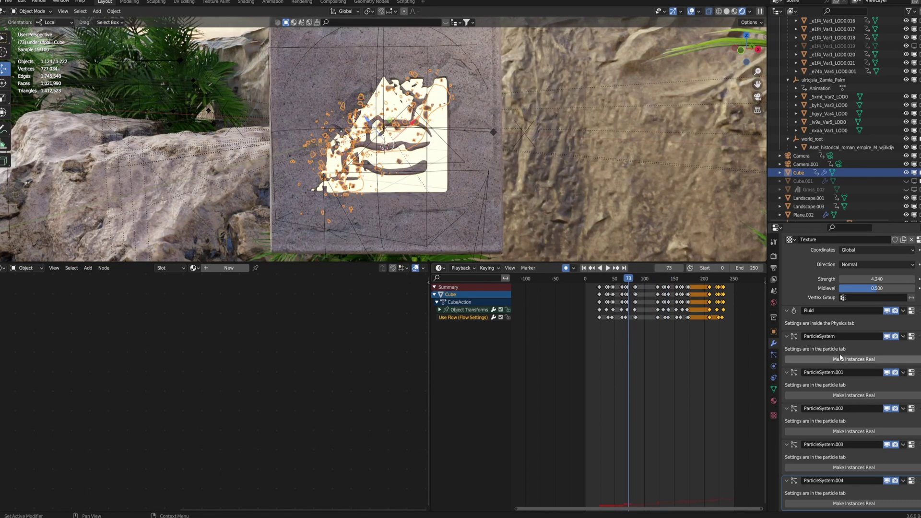
- Open the Cube's particle settings and select the 3d transform system to show its emission values
{"action": "left_click", "coordinate": [912, 338]}
{"action": "scroll", "coordinate": [833, 339], "scroll_direction": "up", "scroll_amount": 5}
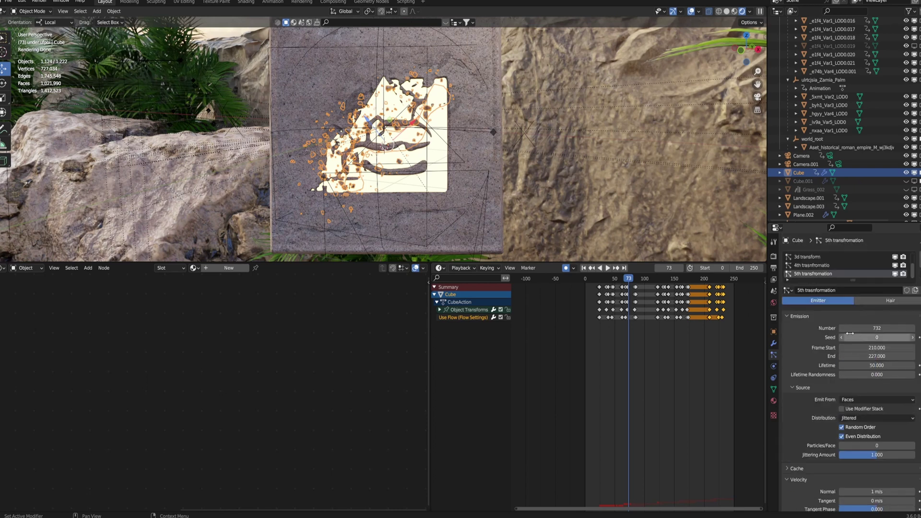
{"action": "left_click", "coordinate": [817, 260]}
{"action": "scroll", "coordinate": [817, 261], "scroll_direction": "down", "scroll_amount": 2}
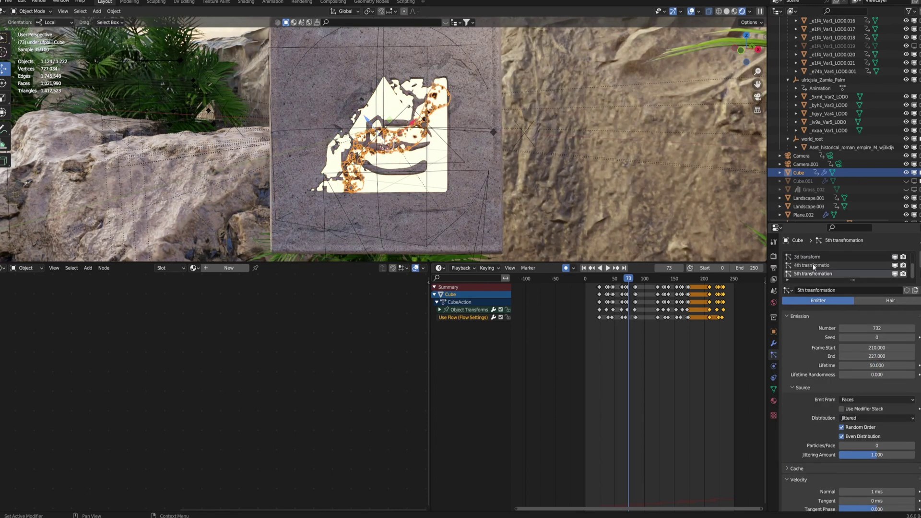
{"action": "left_click", "coordinate": [813, 259]}
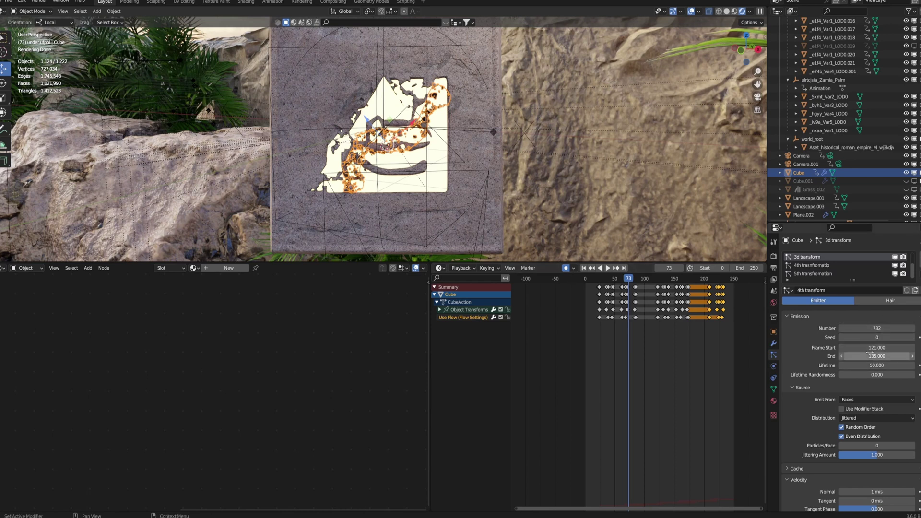
- Go to frame 72 and inspect the flying debris on the slab up close from several angles
{"action": "left_click_drag", "start_coordinate": [623, 278], "coordinate": [628, 278]}
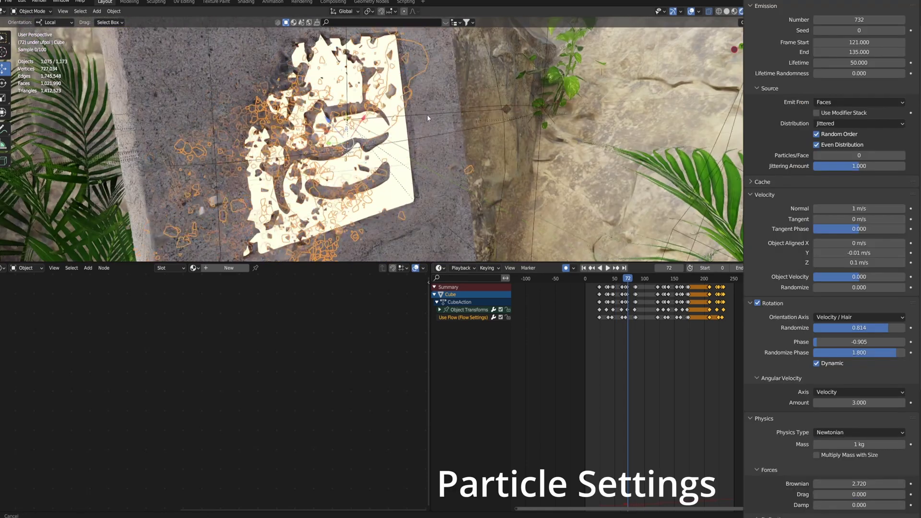
{"action": "middle_click_drag", "start_coordinate": [429, 118], "coordinate": [537, 133], "text": "shift"}
{"action": "scroll", "coordinate": [537, 133], "scroll_direction": "up", "scroll_amount": 4}
{"action": "middle_click_drag", "start_coordinate": [423, 110], "coordinate": [402, 199], "text": "shift"}
{"action": "scroll", "coordinate": [402, 200], "scroll_direction": "up", "scroll_amount": 2}
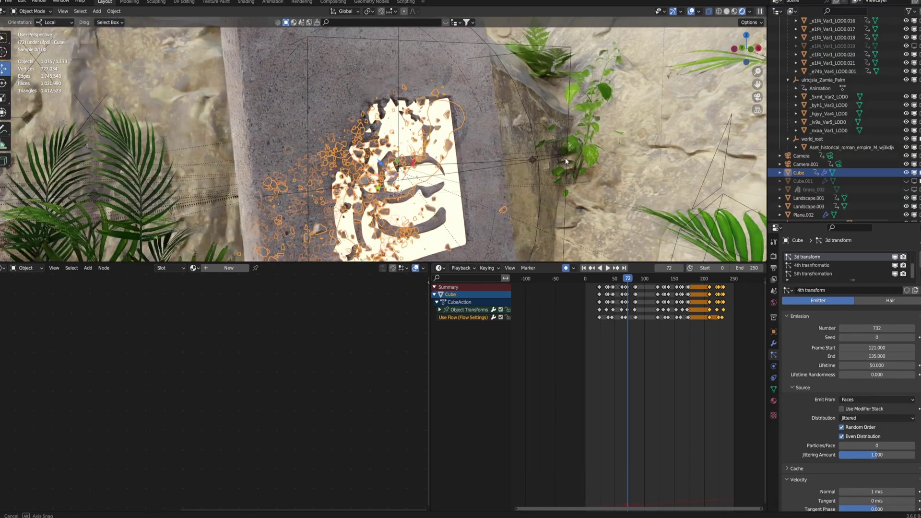
- Show the Cube's Fluid and ParticleSystem modifiers and advance the animation to frame 41
{"action": "left_click", "coordinate": [773, 343]}
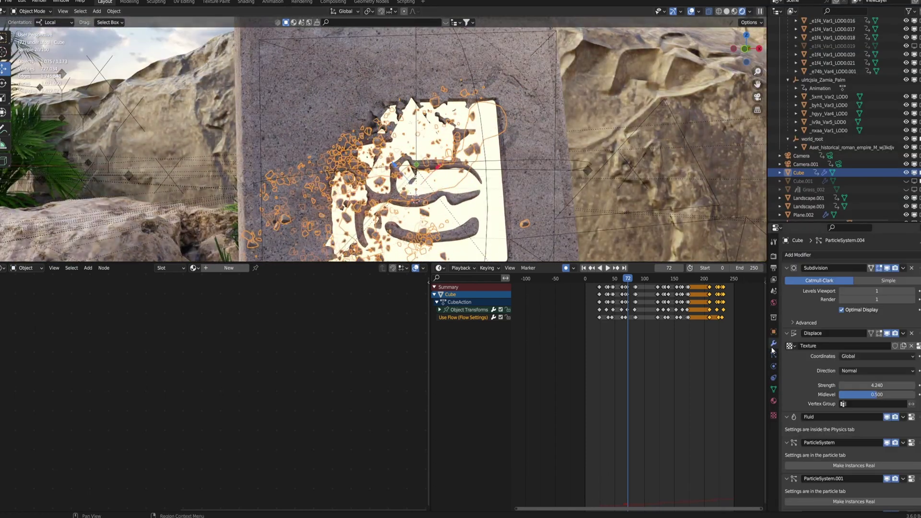
{"action": "scroll", "coordinate": [816, 362], "scroll_direction": "down", "scroll_amount": 5}
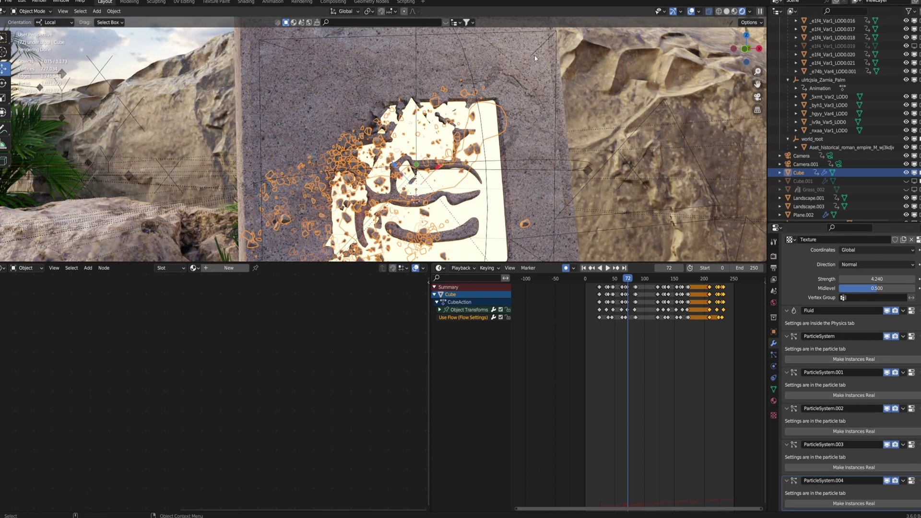
{"action": "left_click", "coordinate": [599, 279]}
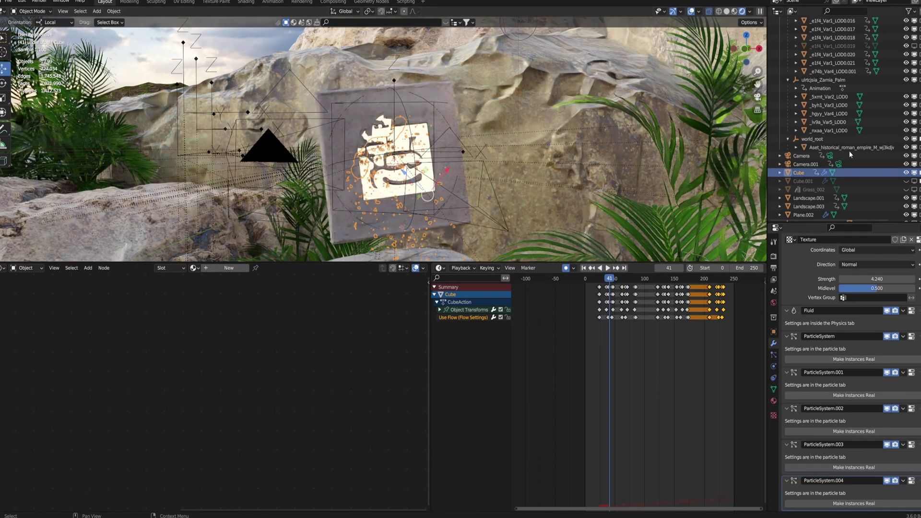
{"action": "key", "text": "space"}
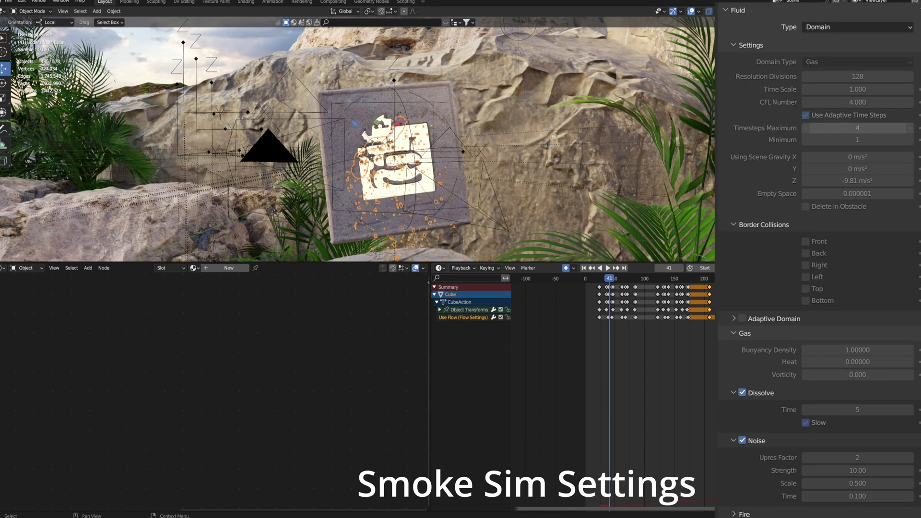
- Shift the Cube slightly on the slab and view the smoke at frame 41 through the camera
{"action": "middle_click_drag", "start_coordinate": [461, 161], "coordinate": [398, 163]}
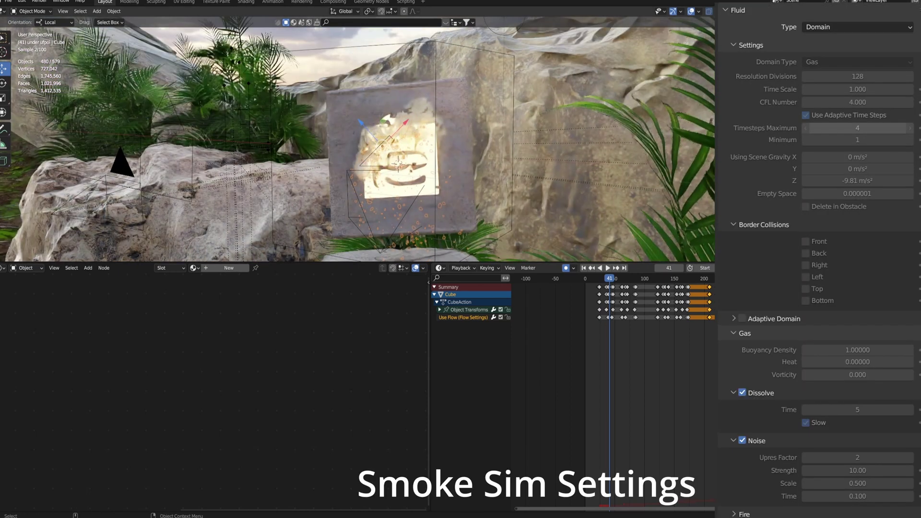
{"action": "left_click_drag", "start_coordinate": [386, 121], "coordinate": [398, 118]}
{"action": "key", "text": "KP_0"}
{"action": "scroll", "coordinate": [398, 118], "scroll_direction": "up", "scroll_amount": 6}
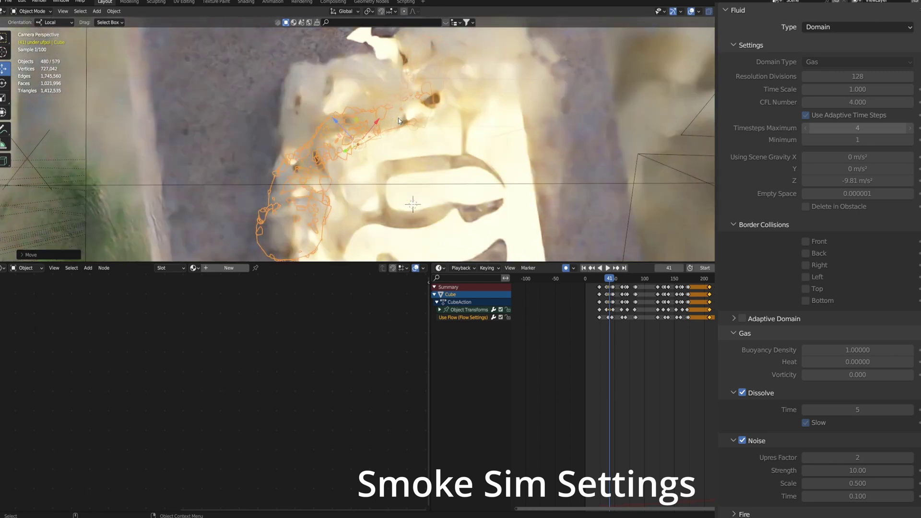
{"action": "scroll", "coordinate": [398, 118], "scroll_direction": "down", "scroll_amount": 5}
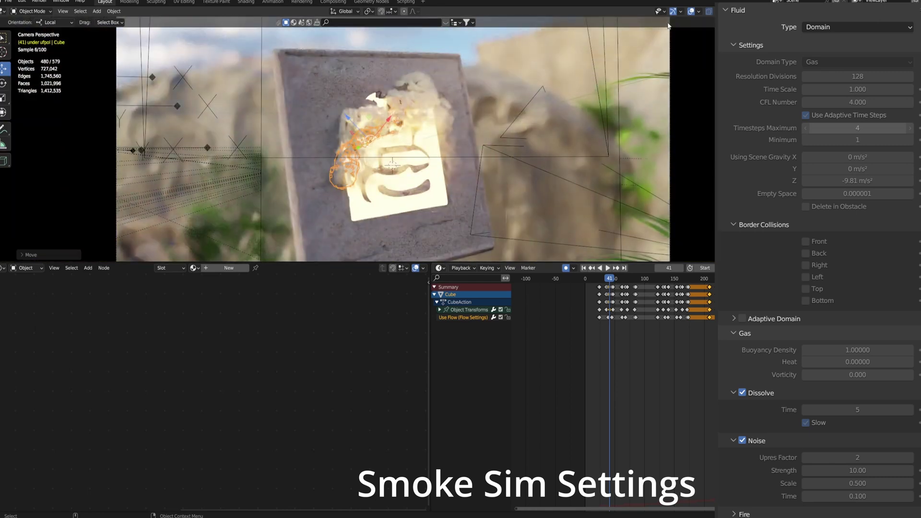